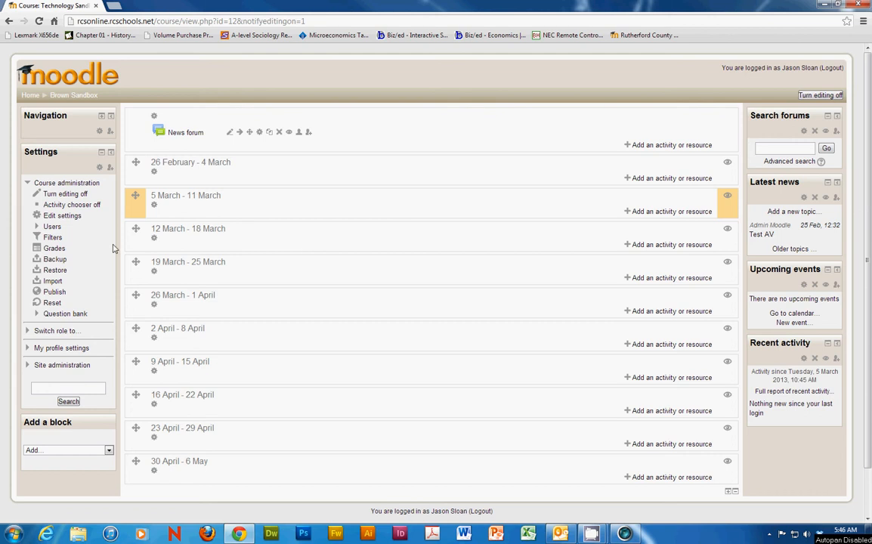
# Step: Open the course gradebook's full view of categories and items and set the Technology Sandbox aggregation to Weighted mean of grades
pyautogui.click(54, 249)
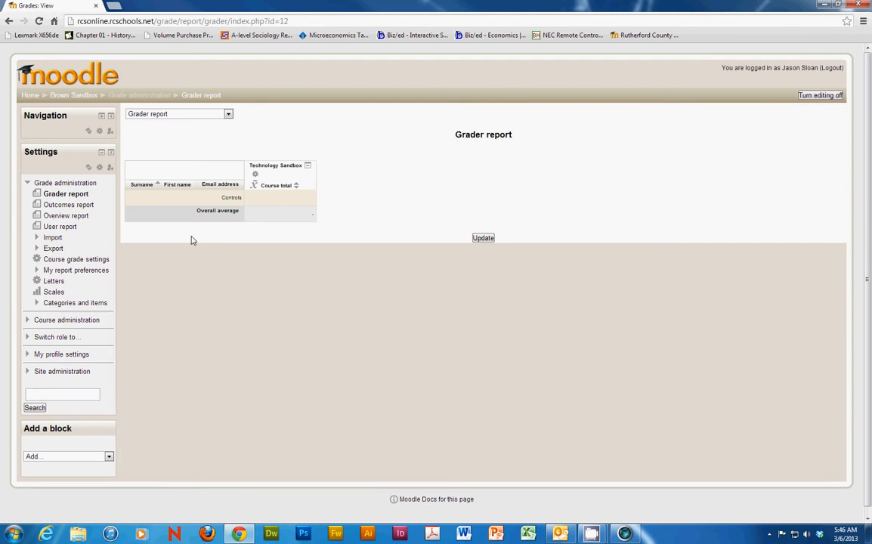
pyautogui.click(229, 115)
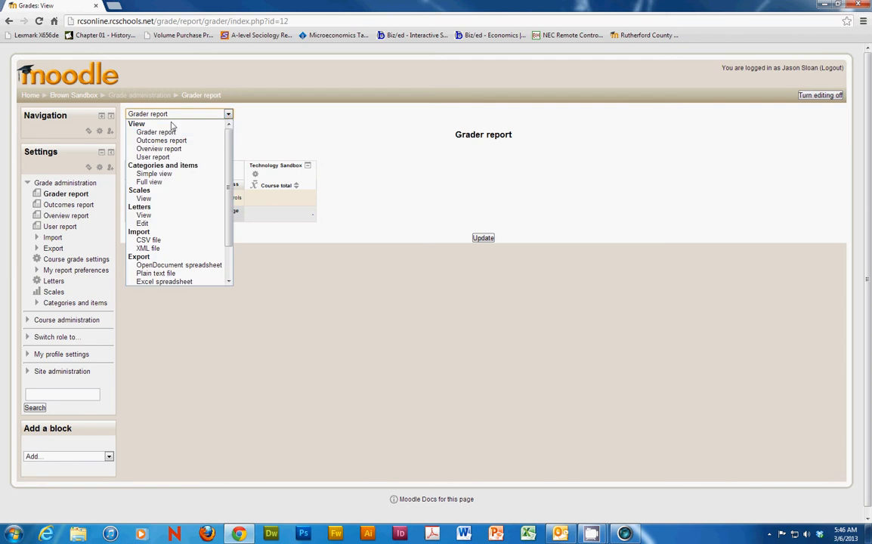
pyautogui.click(164, 183)
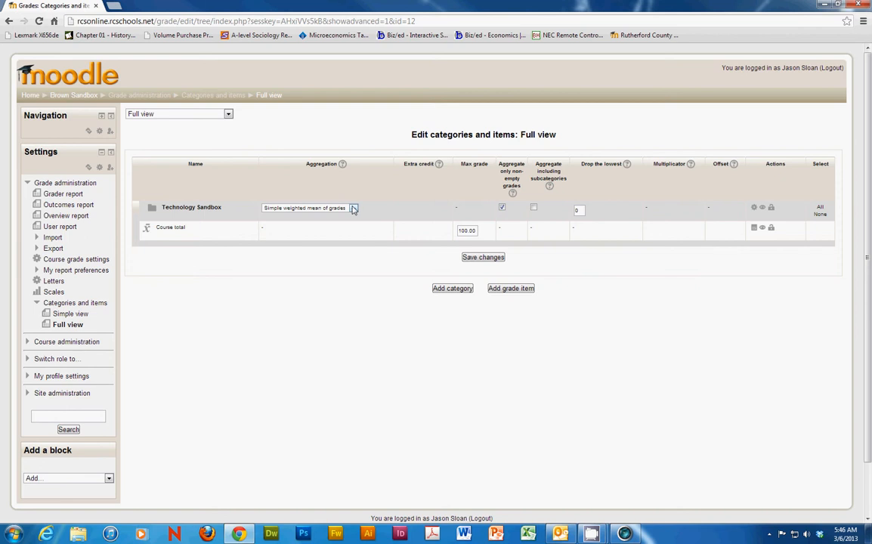
pyautogui.click(324, 207)
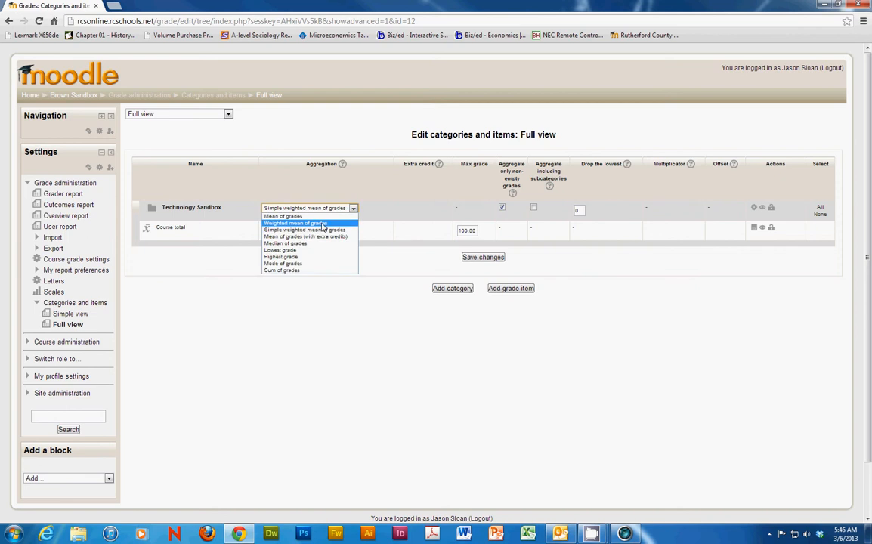
pyautogui.click(322, 224)
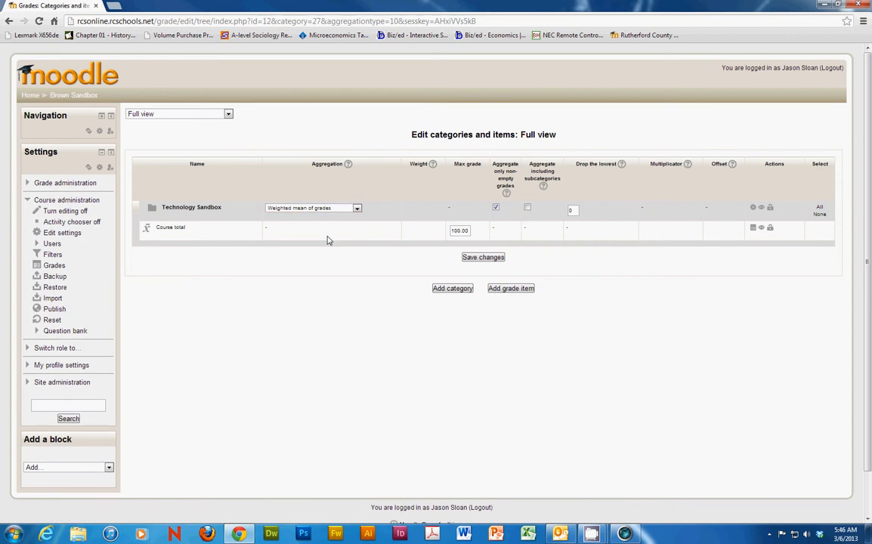
# Step: Start a new grade category named Tests with the aggregation Weighted mean of grades
pyautogui.click(452, 288)
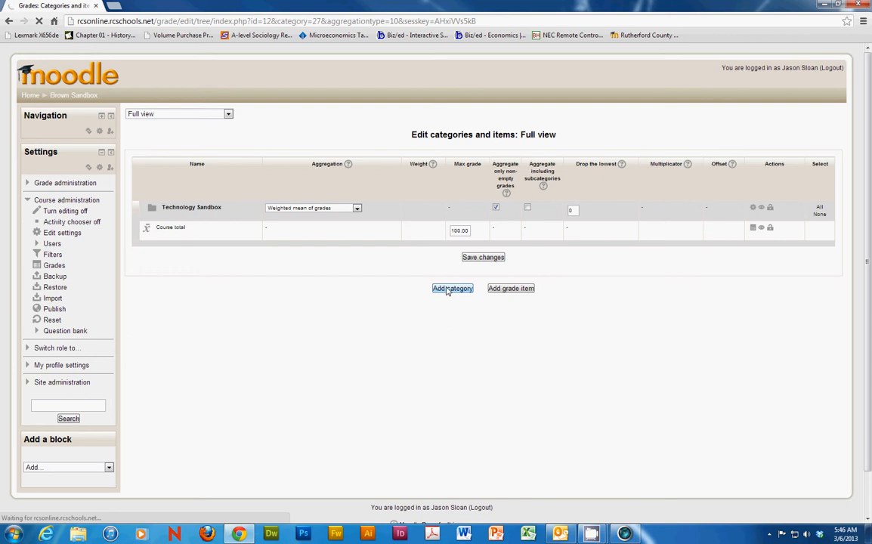
pyautogui.click(325, 142)
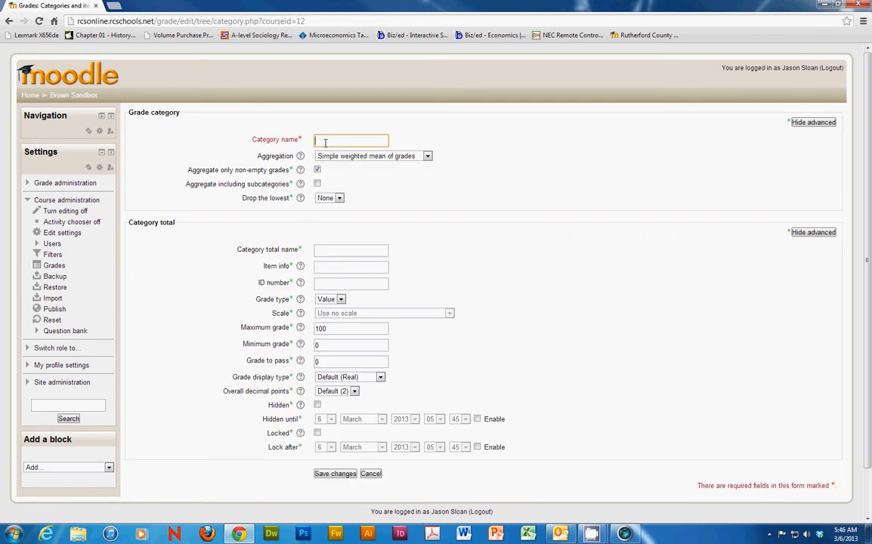
pyautogui.write('Tests')
pyautogui.press('BackSpace')
pyautogui.press('BackSpace')
pyautogui.write('ts')
pyautogui.click(426, 156)
pyautogui.click(360, 173)
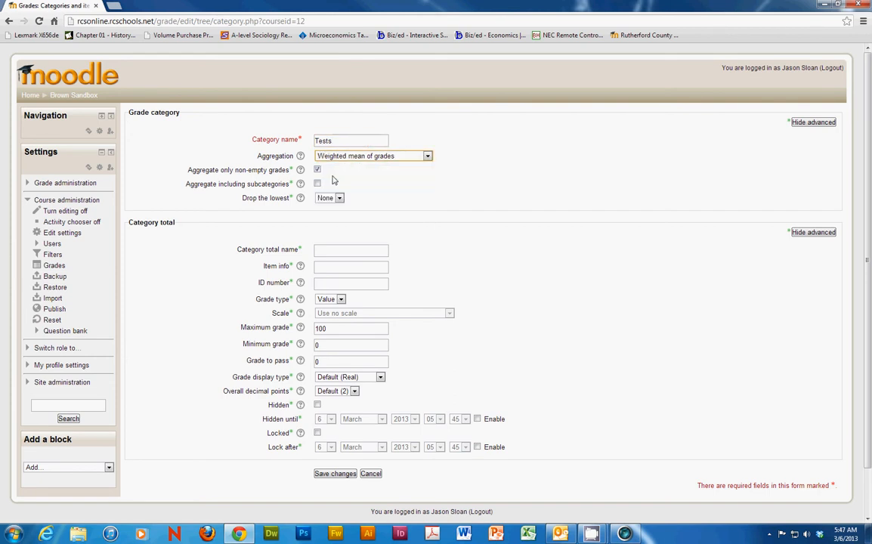
# Step: Enter Tests as both the category total name and the ID number, and save the category
pyautogui.click(337, 252)
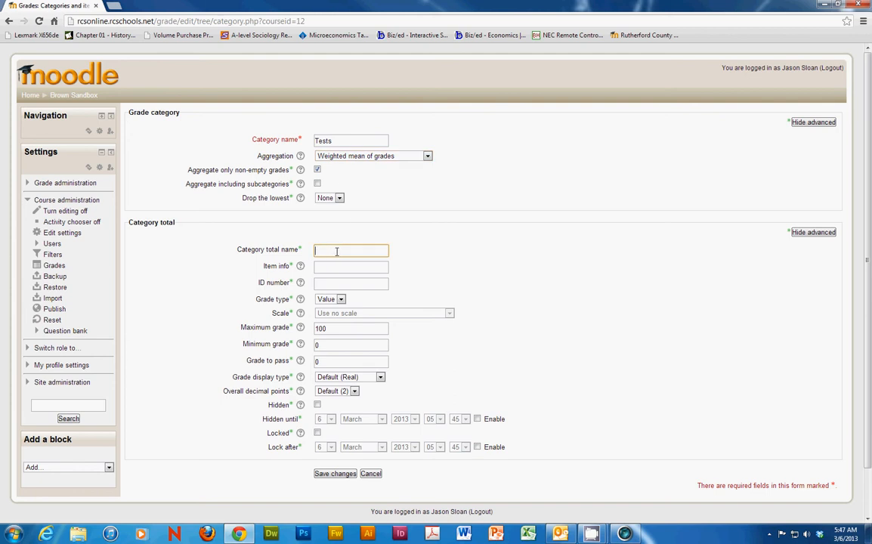
pyautogui.write('Test')
pyautogui.click(329, 282)
pyautogui.write('Tests')
pyautogui.click(337, 249)
pyautogui.write('s')
pyautogui.click(334, 474)
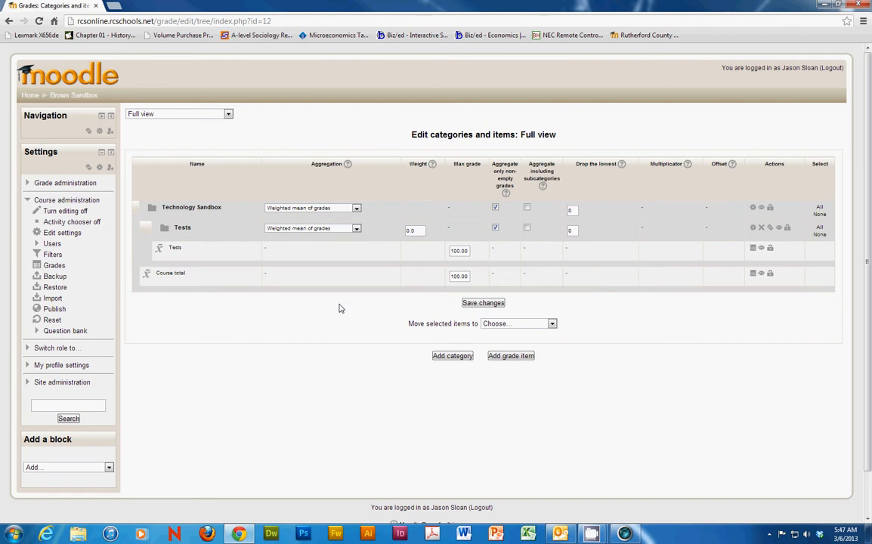
# Step: Enter a weight of 40 for the Tests category
pyautogui.click(409, 230)
pyautogui.write('4')
# Step: Start a new grade category named Quizzes with the aggregation Weighted mean of grades
pyautogui.click(452, 357)
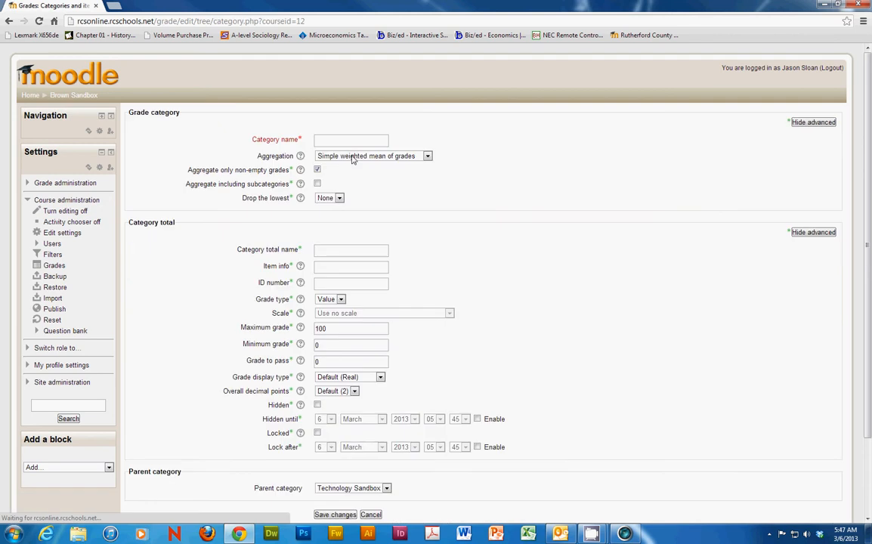
pyautogui.click(346, 140)
pyautogui.write('Quizzes')
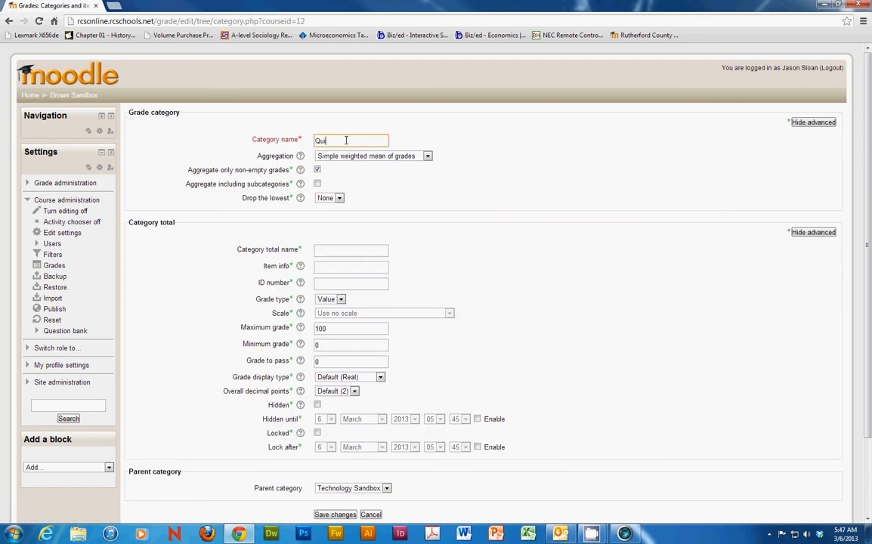
pyautogui.click(321, 156)
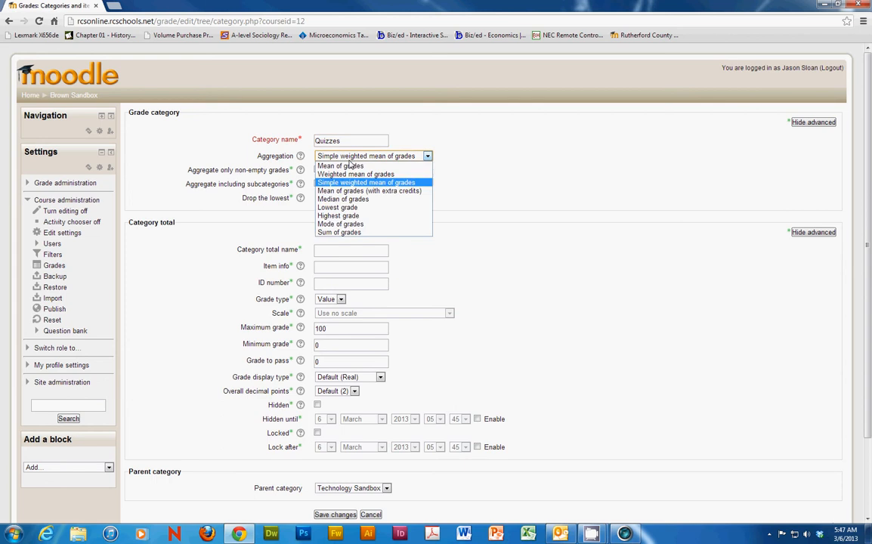
pyautogui.click(314, 170)
# Step: Enter Quizzes as both the category total name and the ID number, and save the category
pyautogui.click(333, 247)
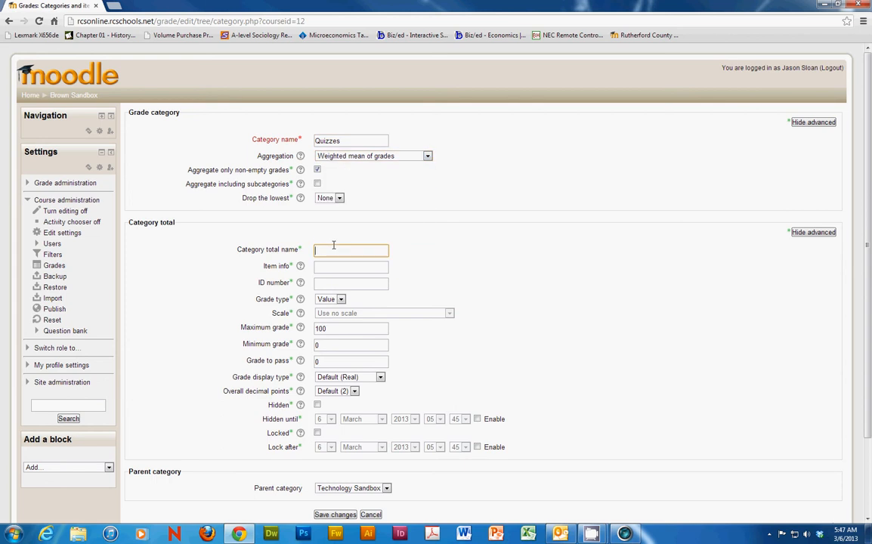
pyautogui.write('Quizzes')
pyautogui.click(316, 284)
pyautogui.write('Qui')
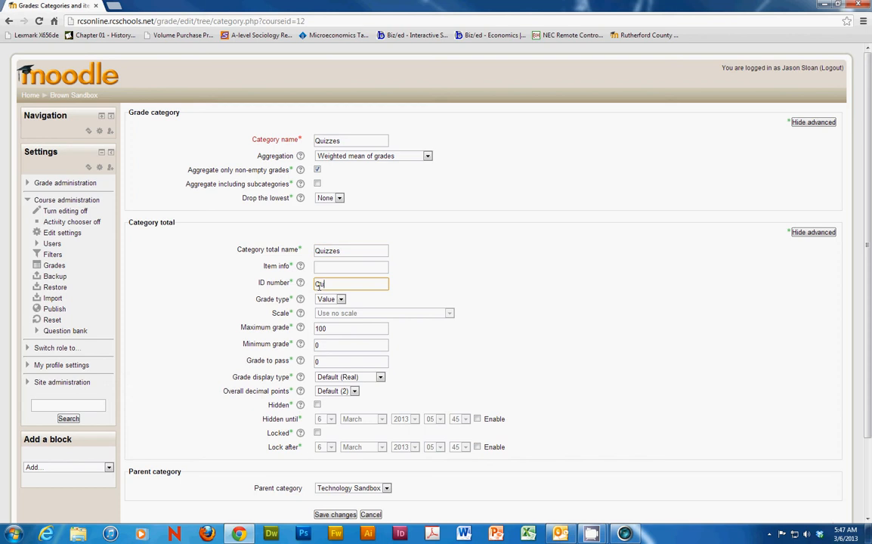
pyautogui.write('zzes')
pyautogui.click(335, 514)
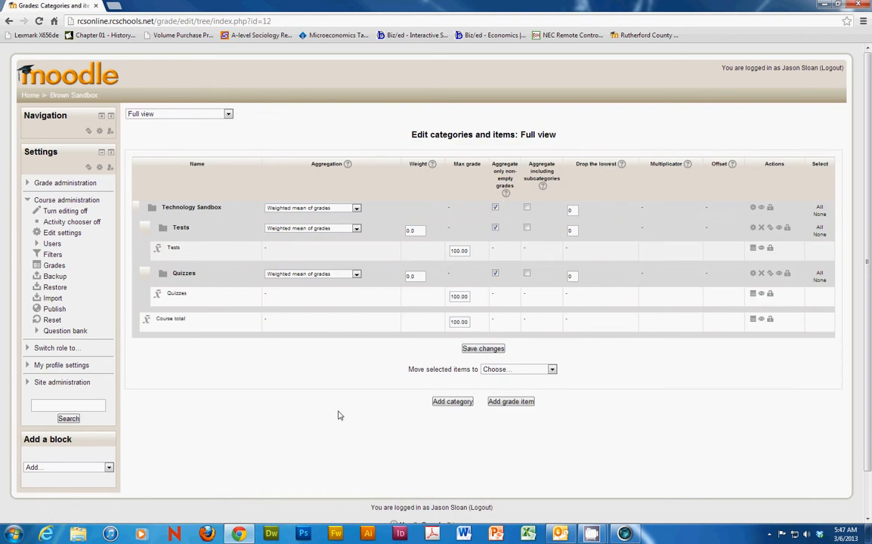
# Step: Set the category weights to 20 for Quizzes and 40 for Tests, and save the changes
pyautogui.click(406, 275)
pyautogui.write('2')
pyautogui.click(408, 230)
pyautogui.write('4')
pyautogui.click(483, 348)
# Step: Start a new grade category named Homework with the aggregation Weighted mean of grades
pyautogui.click(444, 402)
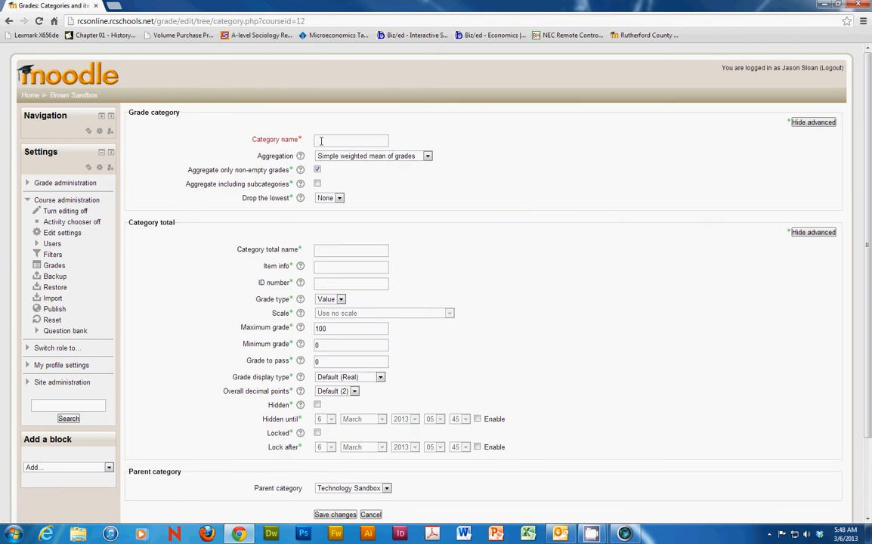
pyautogui.click(321, 140)
pyautogui.write('Homework')
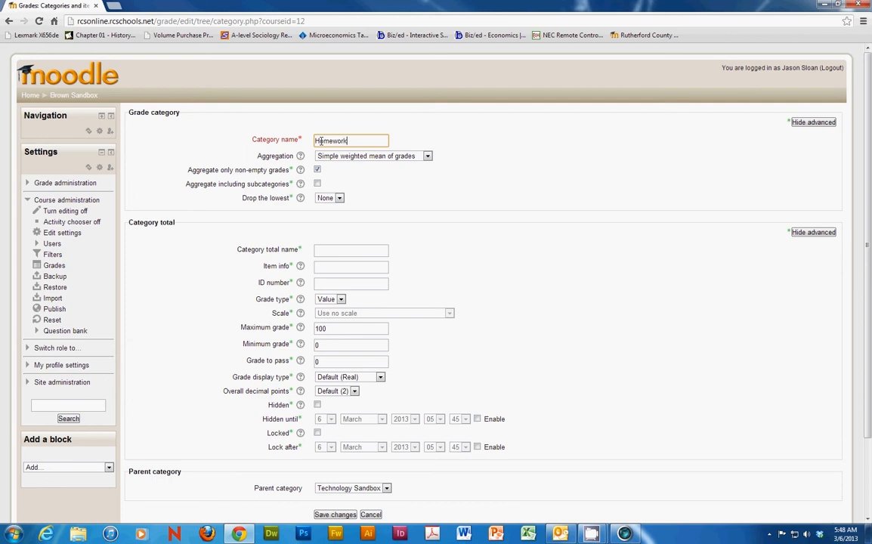
pyautogui.click(371, 156)
pyautogui.click(355, 172)
# Step: Enter Homework as both the category total name and the ID number, and save the category
pyautogui.click(332, 251)
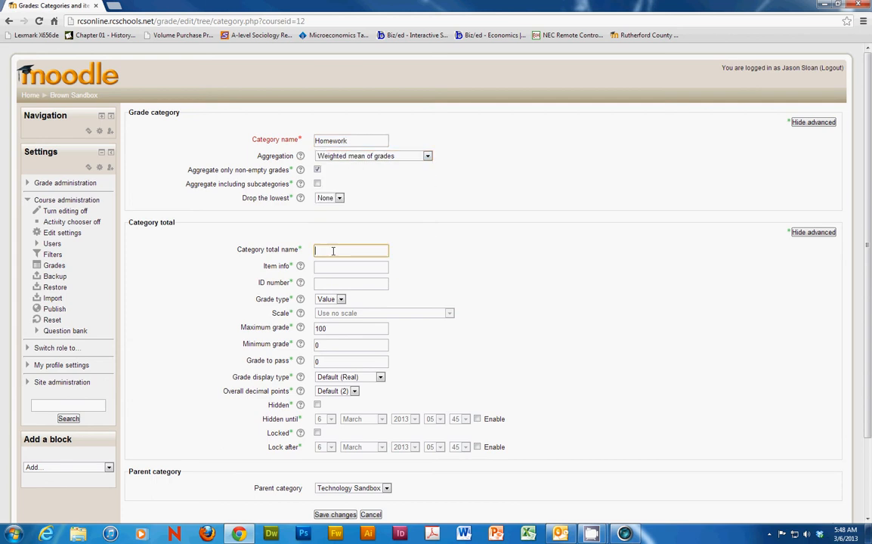
pyautogui.write('Homework')
pyautogui.click(324, 281)
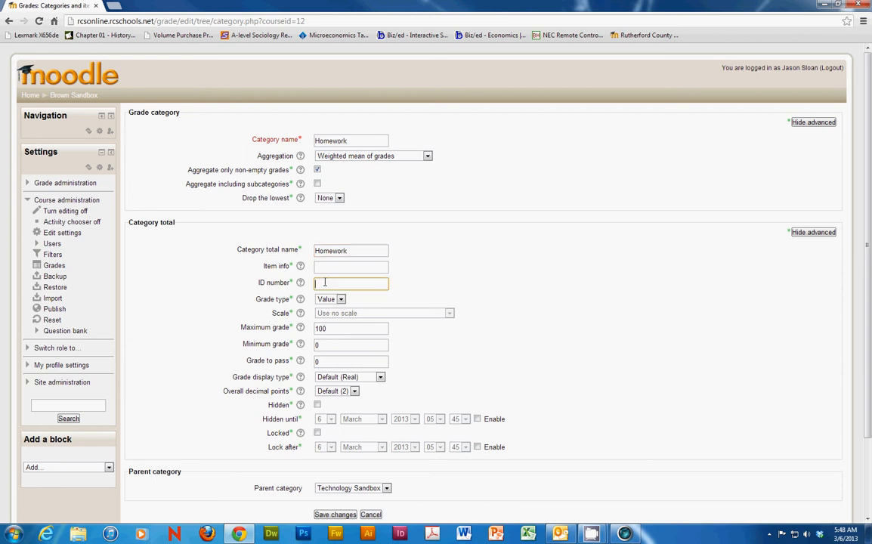
pyautogui.write('Homework')
pyautogui.scroll(-2, 213, 302)
pyautogui.click(325, 420)
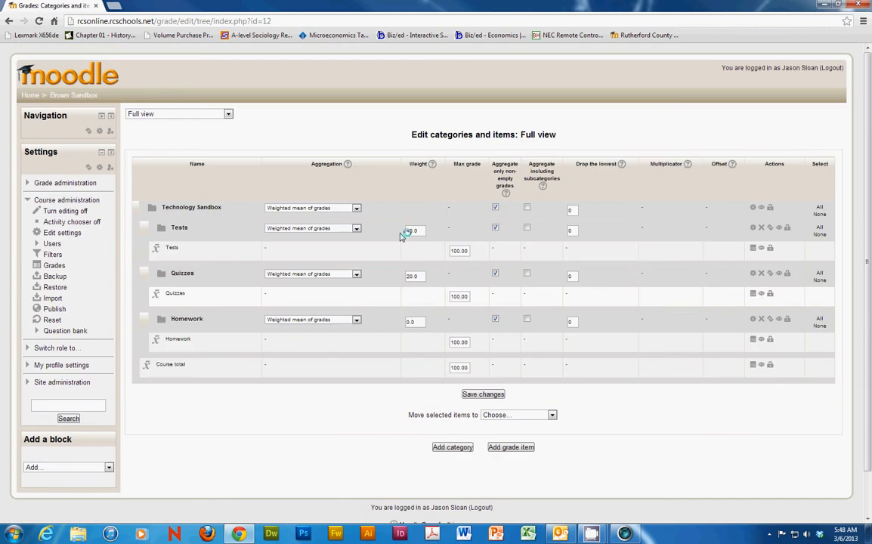
# Step: Set the Homework category's weight to 40 and save the changes
pyautogui.click(407, 321)
pyautogui.write('4')
pyautogui.click(483, 395)
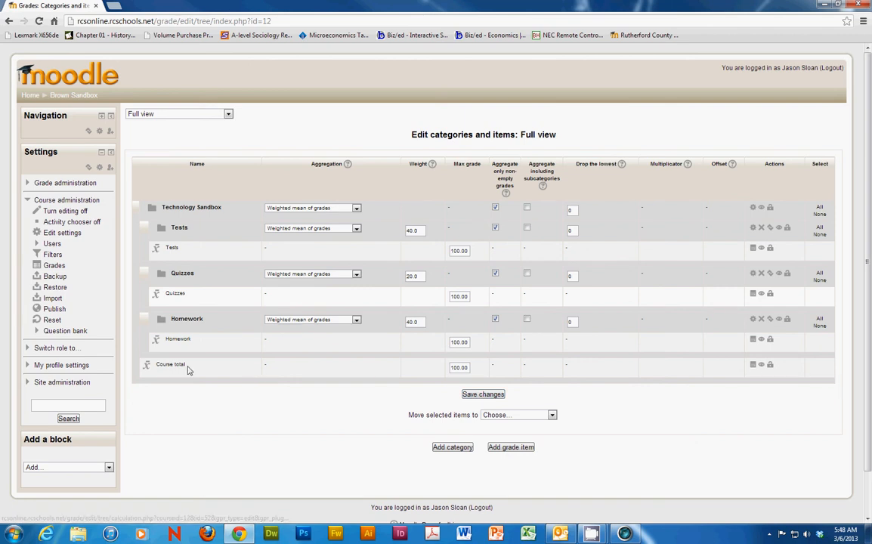
# Step: Set the course total's calculation to =sum([[Tests]]*.4,[[Quizzes]]*.2,[[Homework]]*.4) and save it
pyautogui.click(752, 366)
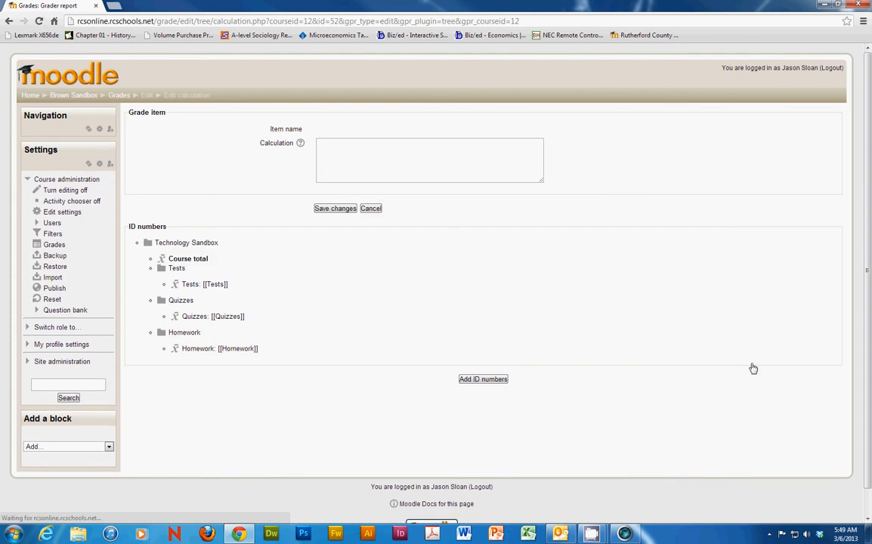
pyautogui.click(336, 149)
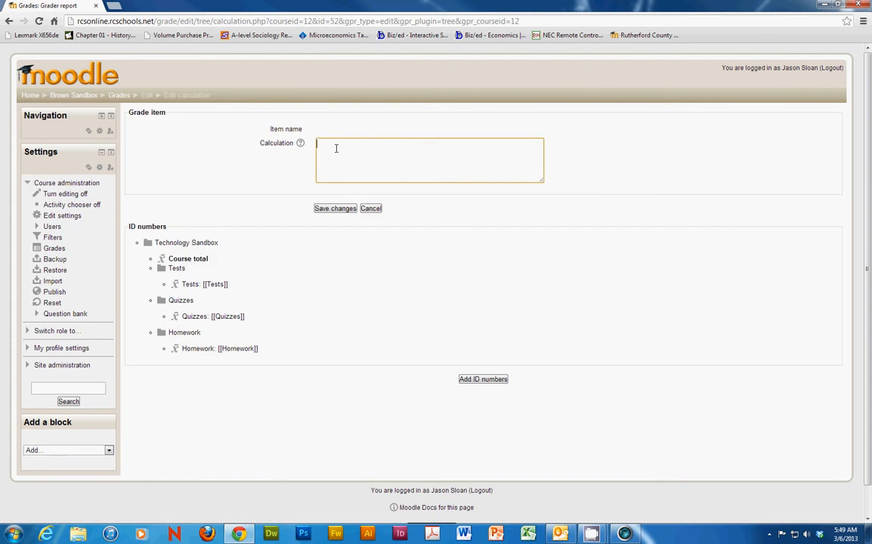
pyautogui.write('=sum([[Tests]]*.4,[[Quizzes]]*.2,[[Homework]]')
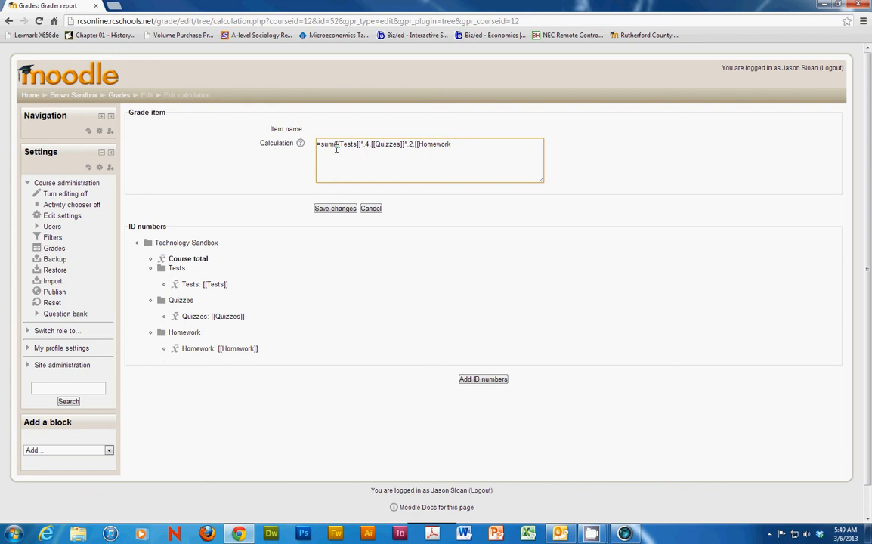
pyautogui.write('*.4')
pyautogui.write(')')
pyautogui.click(329, 212)
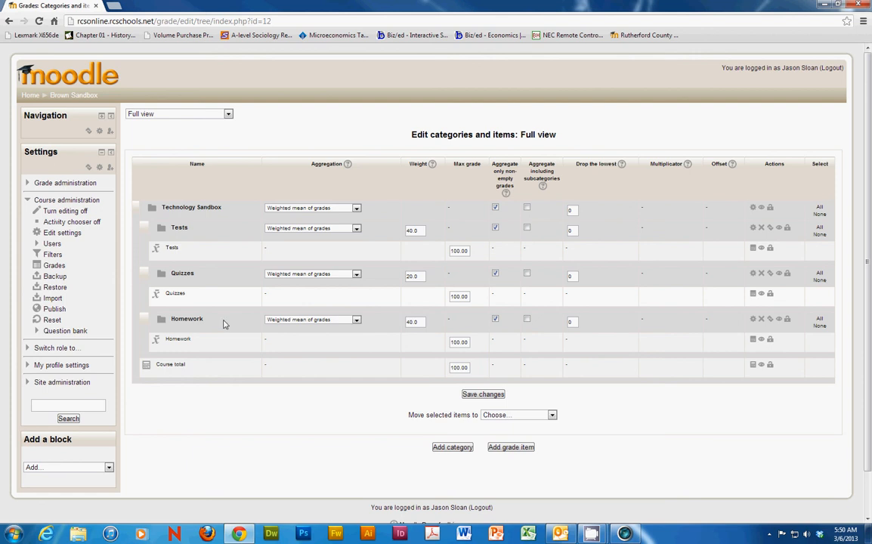
# Step: Return to the Brown Sandbox course page and add a Quiz activity to the 5 March - 11 March week
pyautogui.click(63, 99)
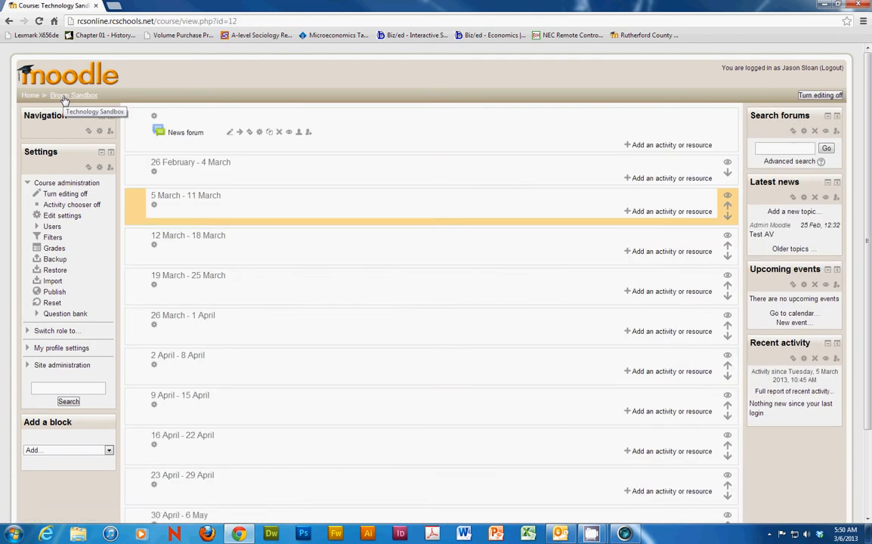
pyautogui.click(648, 212)
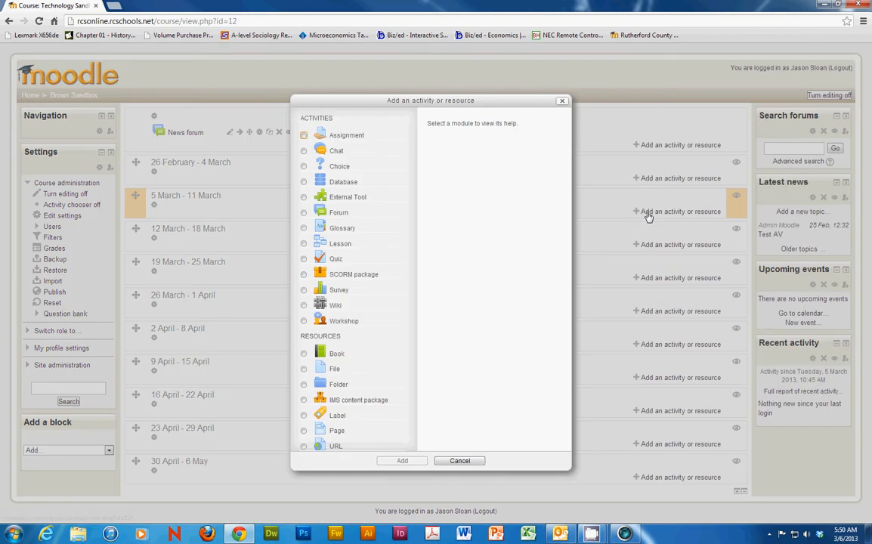
pyautogui.click(336, 259)
pyautogui.click(403, 461)
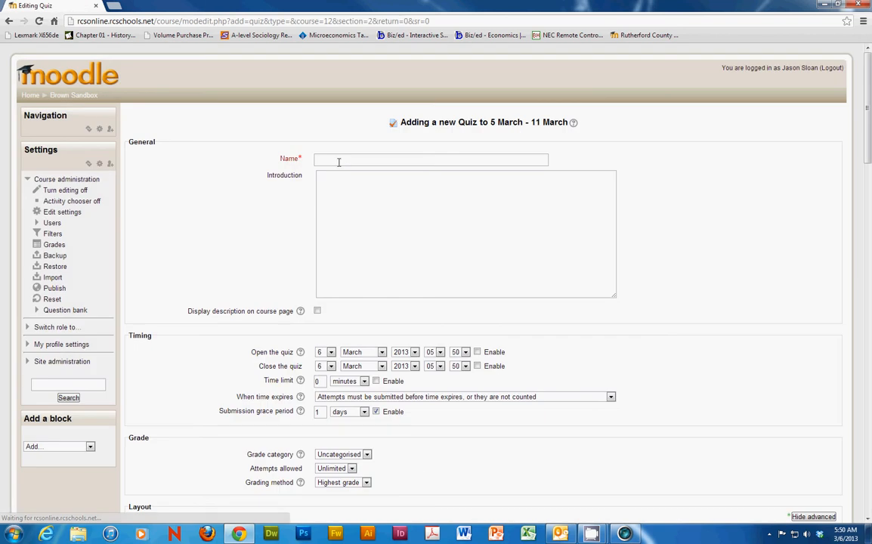
# Step: Name the new quiz "Quiz 1"
pyautogui.click(339, 160)
pyautogui.write('Qui')
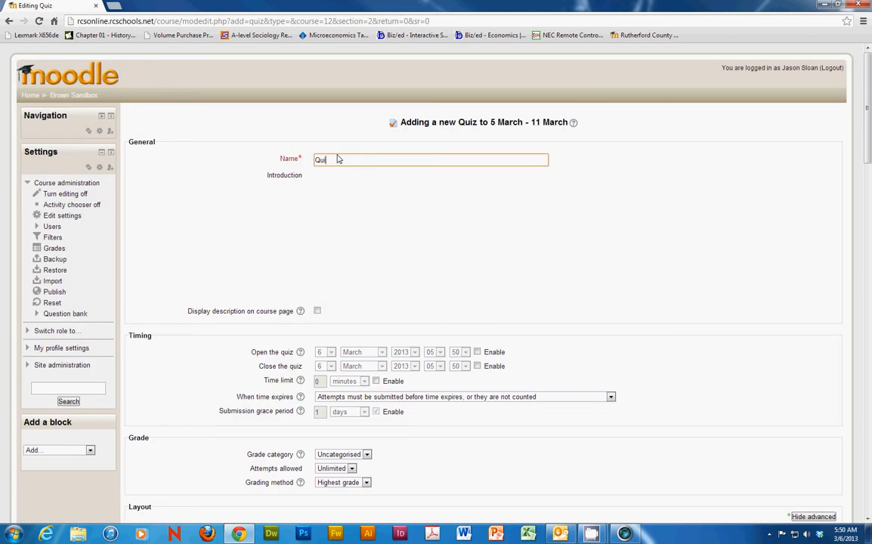
pyautogui.write('z1')
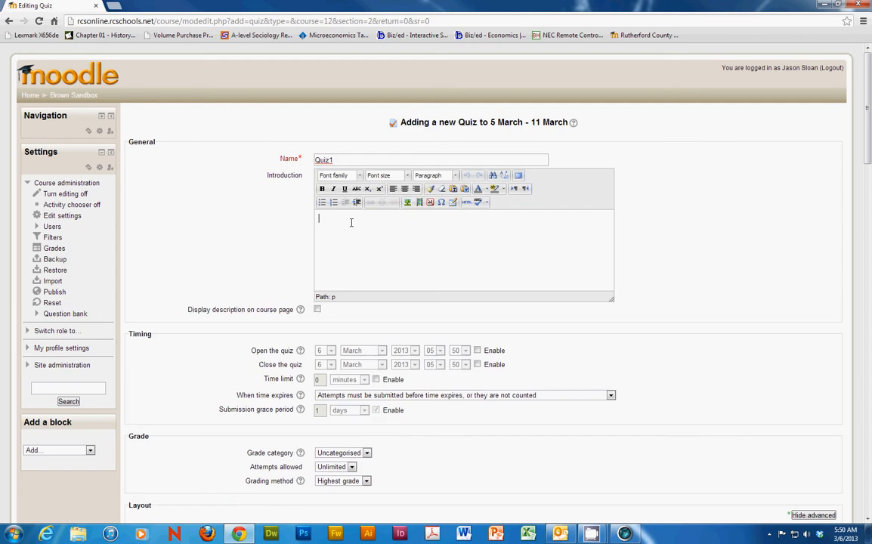
pyautogui.click(331, 159)
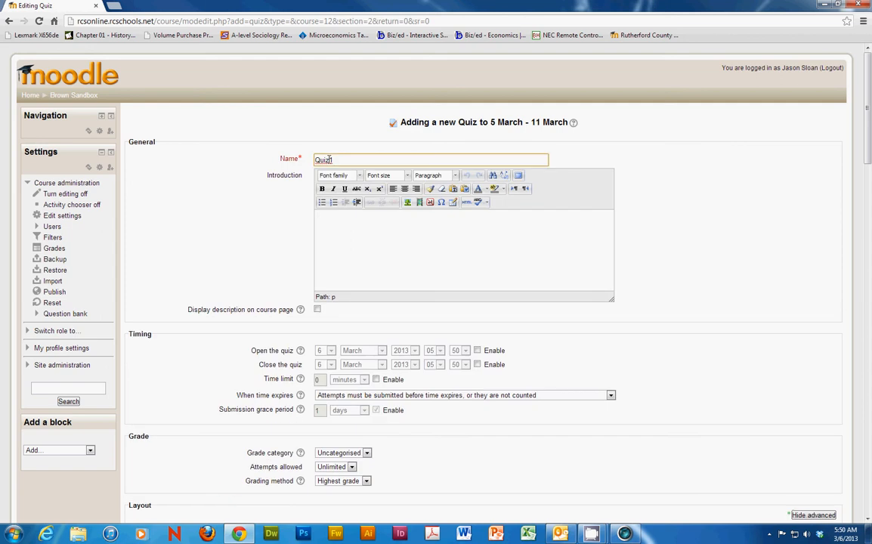
pyautogui.click(331, 263)
# Step: Set the quiz's grade category to Quizzes
pyautogui.scroll(-3, 252, 319)
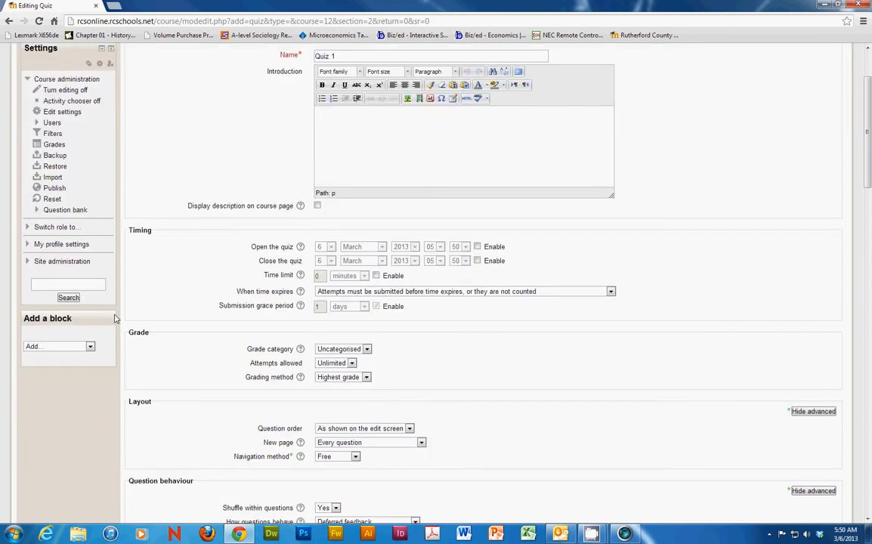
pyautogui.click(341, 349)
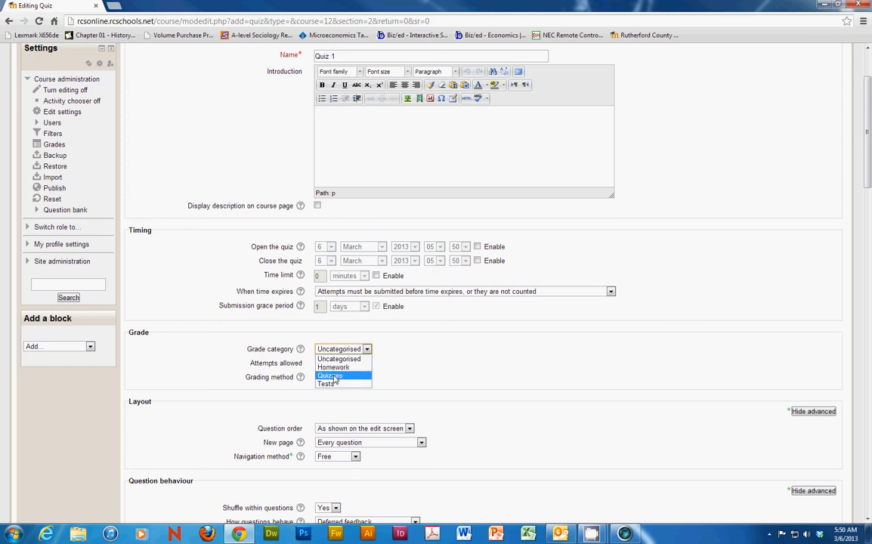
pyautogui.click(332, 376)
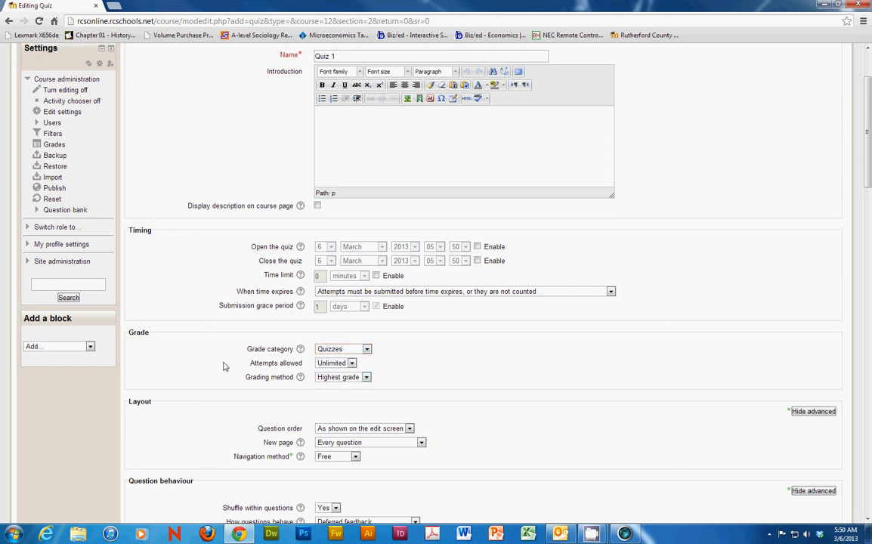
# Step: Set Quiz 1's ID number to Q1 and save it, returning to the course
pyautogui.scroll(-15, 223, 378)
pyautogui.scroll(-10, 223, 398)
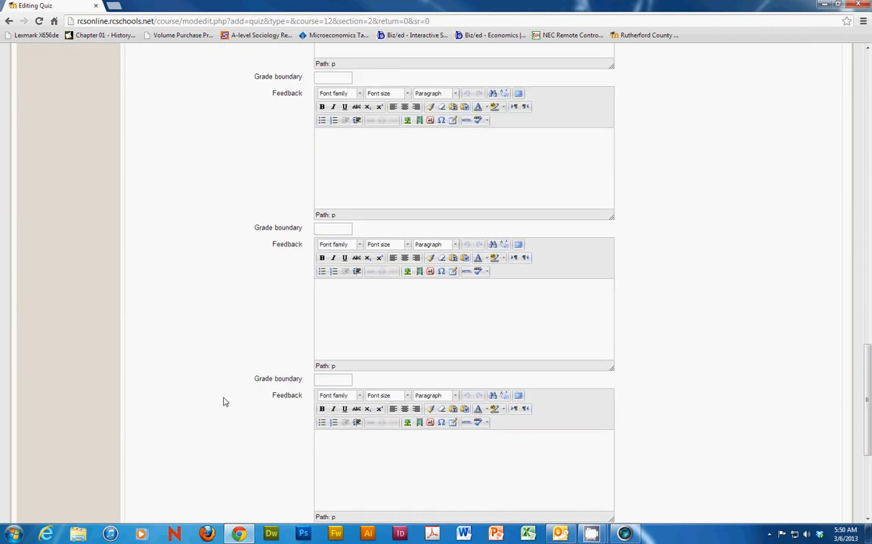
pyautogui.click(332, 394)
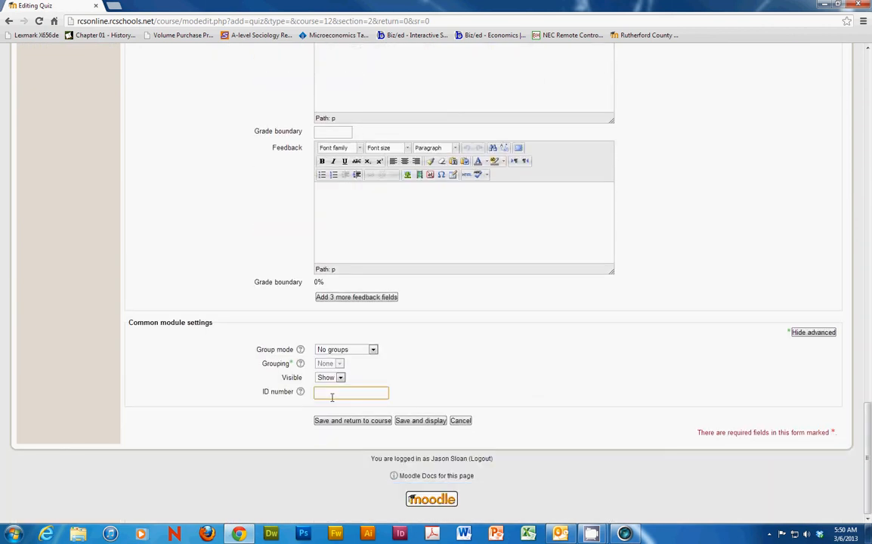
pyautogui.write('Q1')
pyautogui.click(344, 424)
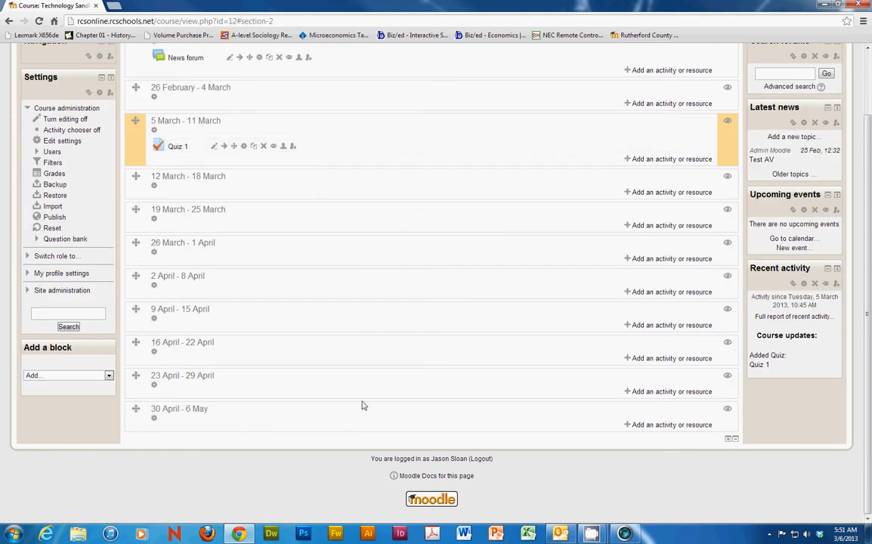
# Step: Add an Assignment activity to the 5 March - 11 March week
pyautogui.click(651, 158)
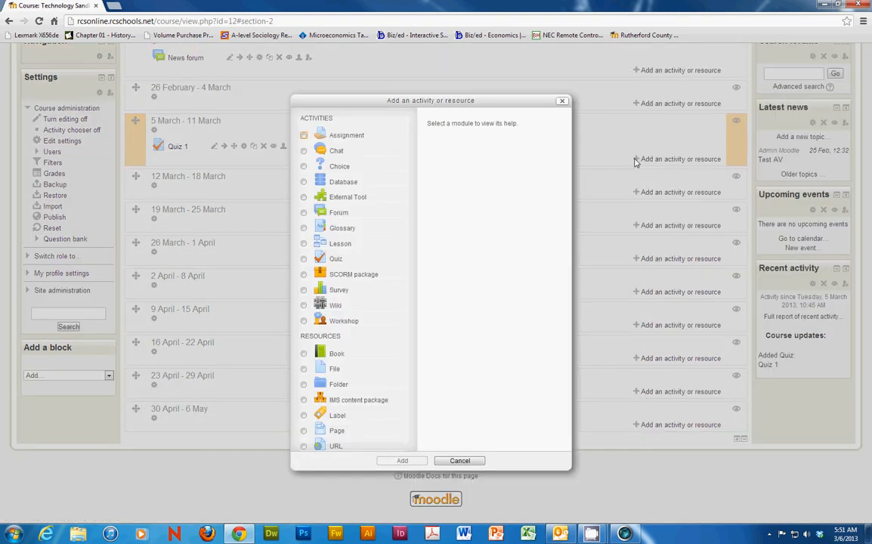
pyautogui.click(305, 135)
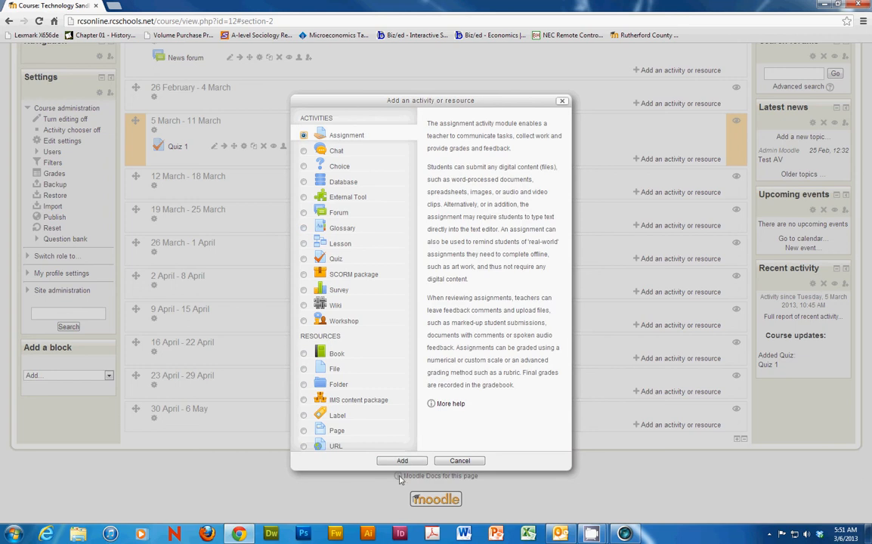
pyautogui.click(400, 461)
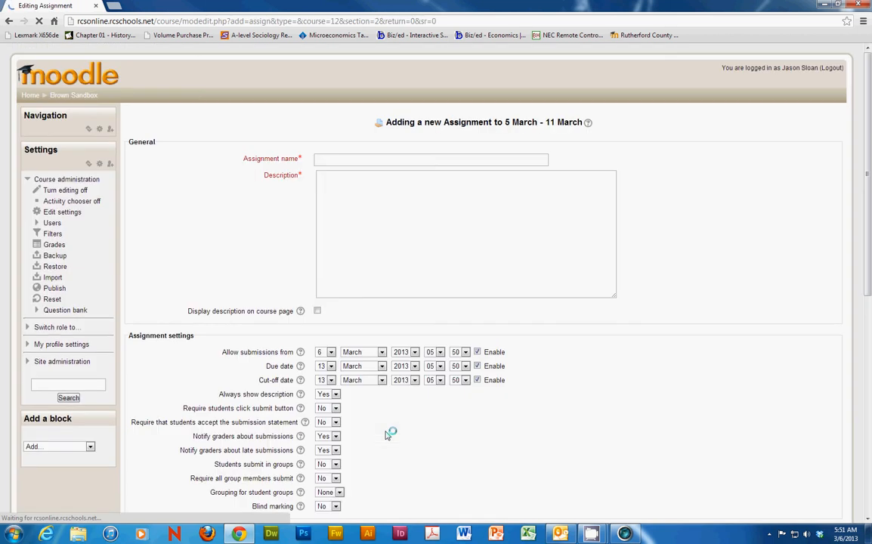
# Step: Name the assignment "Homework 1" and copy that name into its description
pyautogui.click(331, 160)
pyautogui.write('H')
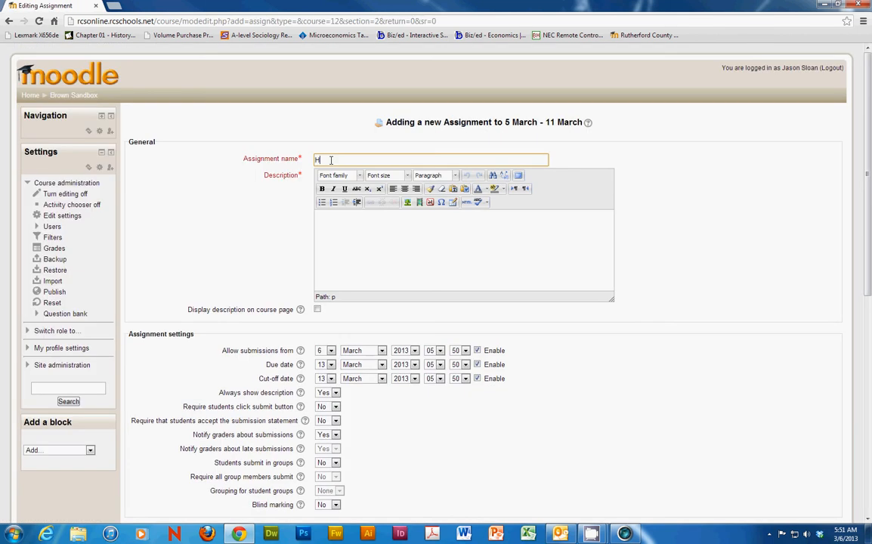
pyautogui.write('omework 1')
pyautogui.moveTo(362, 163); pyautogui.dragTo(278, 157)
pyautogui.hotkey('ctrl', 'c')
pyautogui.click(328, 233)
pyautogui.hotkey('ctrl', 'v')
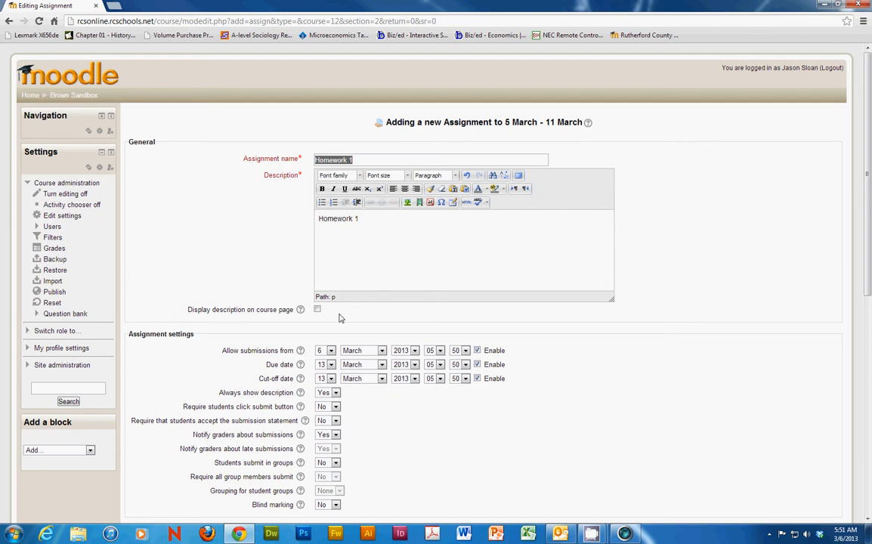
# Step: Set the assignment's grade category to Homework and its ID number to HW1, and save it, returning to the course
pyautogui.scroll(-5, 302, 318)
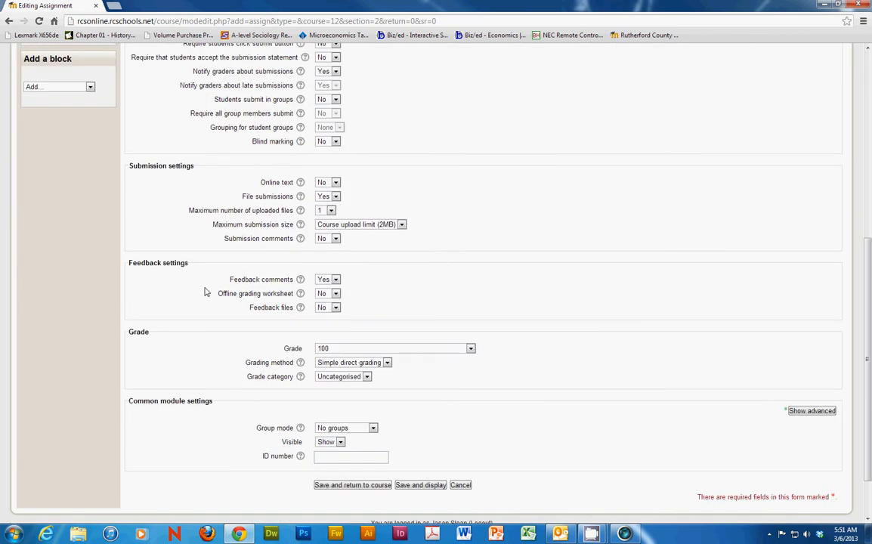
pyautogui.click(368, 377)
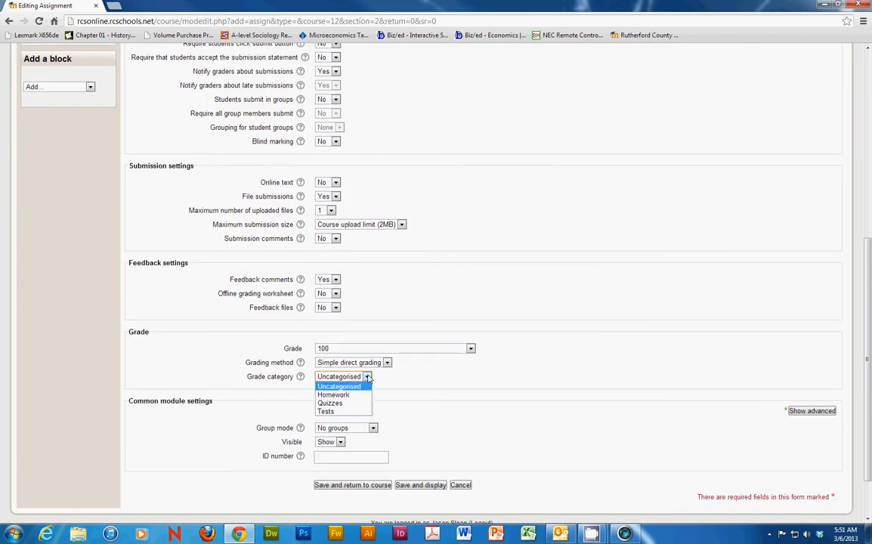
pyautogui.click(344, 391)
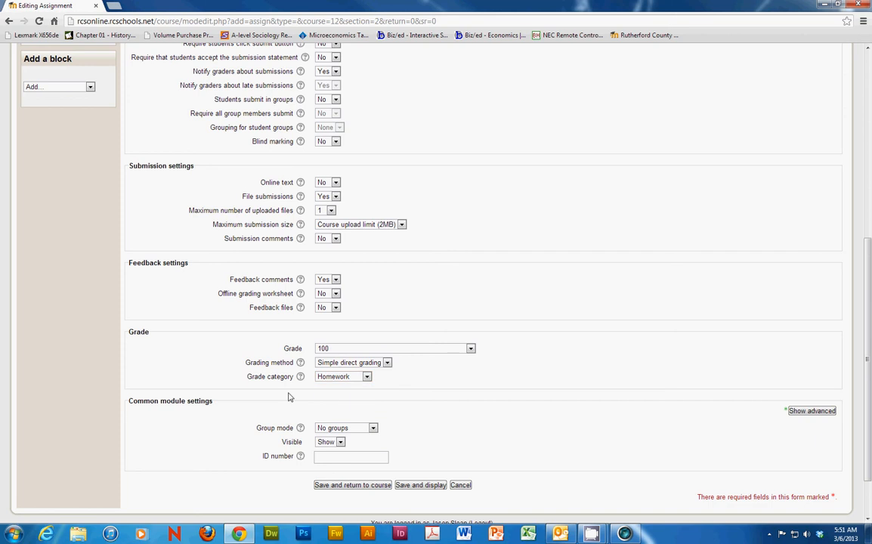
pyautogui.click(338, 455)
pyautogui.write('HW1')
pyautogui.click(335, 487)
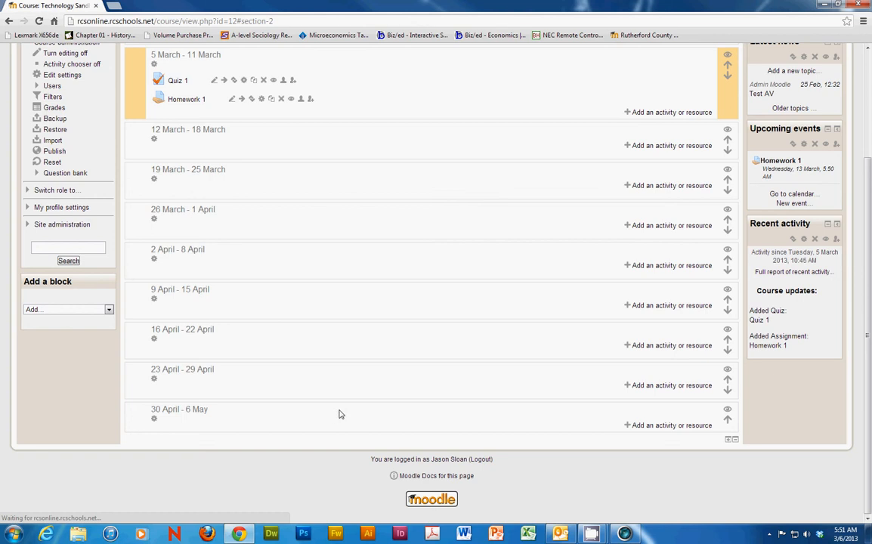
# Step: Add another Quiz activity to the 5 March - 11 March week and name it "Test 1"
pyautogui.click(628, 160)
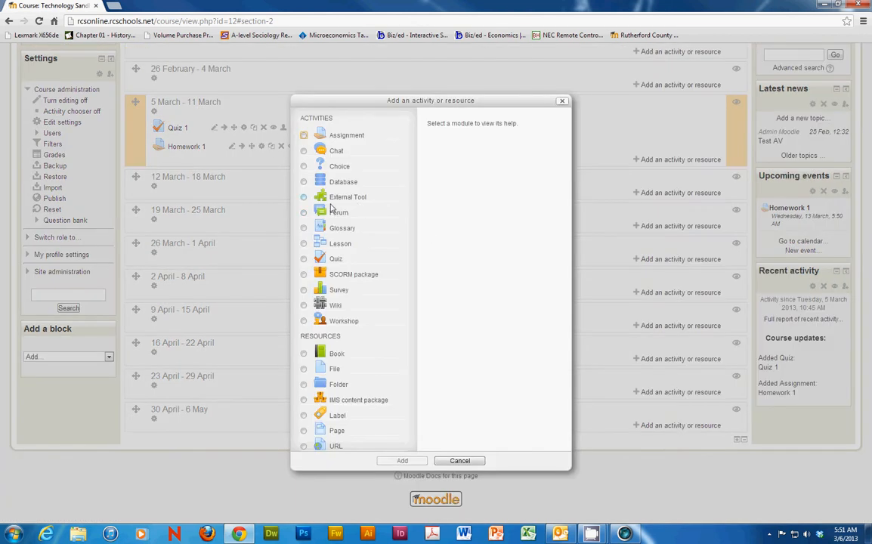
pyautogui.click(335, 259)
pyautogui.click(406, 461)
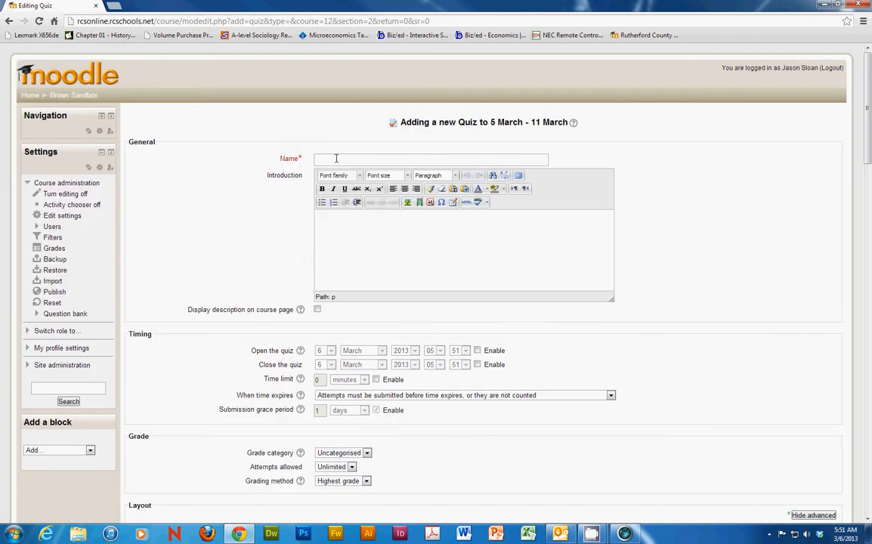
pyautogui.click(336, 159)
pyautogui.write('Test 1')
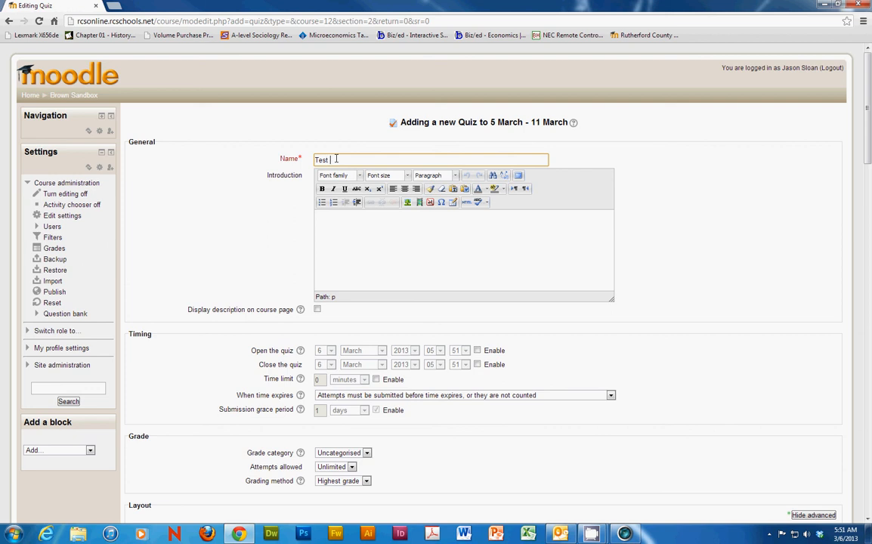
pyautogui.click(337, 234)
# Step: Set the grade category of Test 1 to Tests
pyautogui.scroll(-1, 286, 294)
pyautogui.scroll(-1, 285, 294)
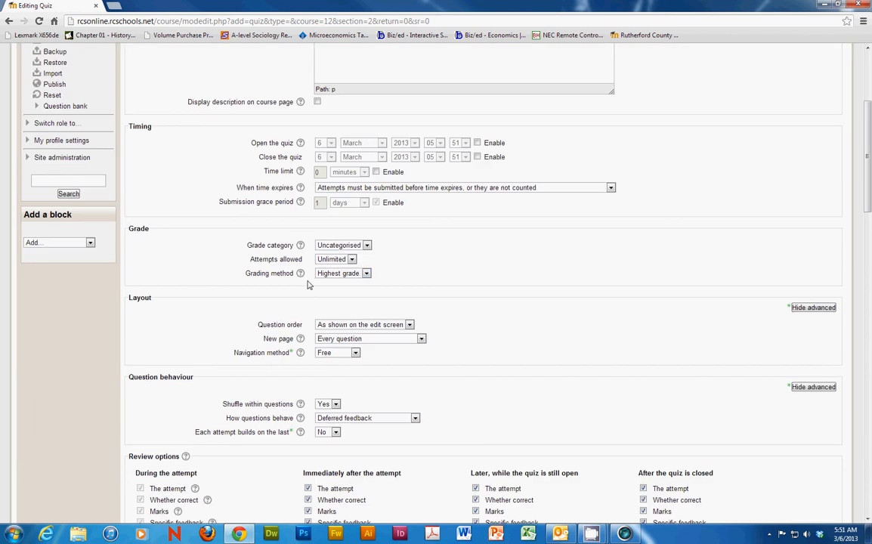
pyautogui.click(339, 244)
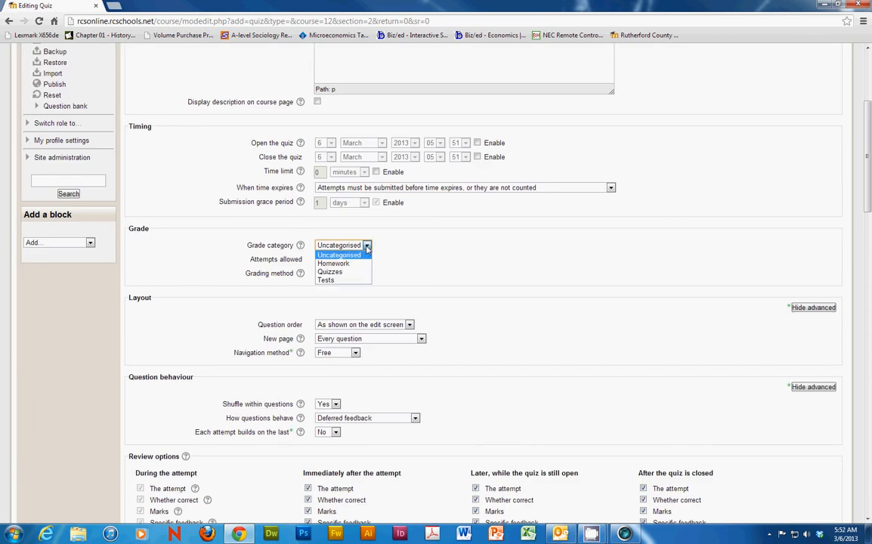
pyautogui.click(327, 280)
# Step: Set Test 1's ID number to T1 and save it, returning to the course
pyautogui.scroll(-10, 264, 382)
pyautogui.scroll(-3, 264, 383)
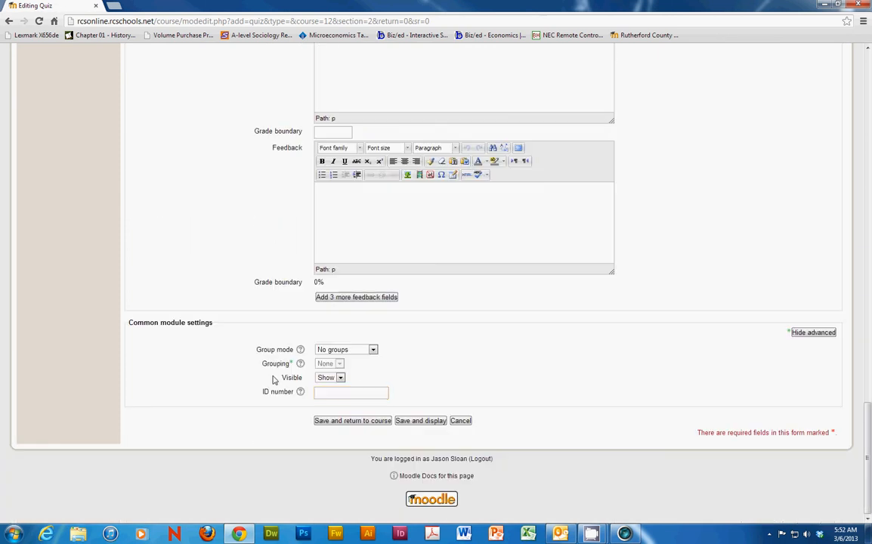
pyautogui.click(336, 393)
pyautogui.write('T1')
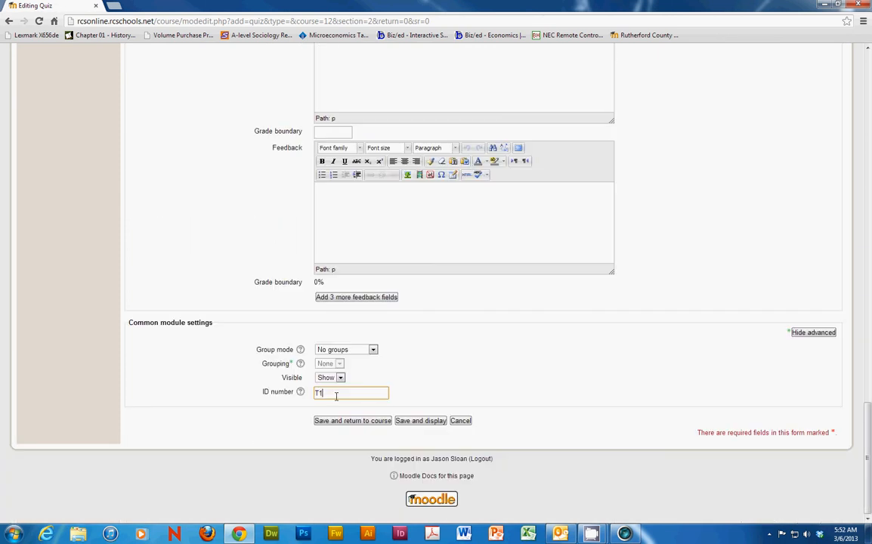
pyautogui.click(342, 421)
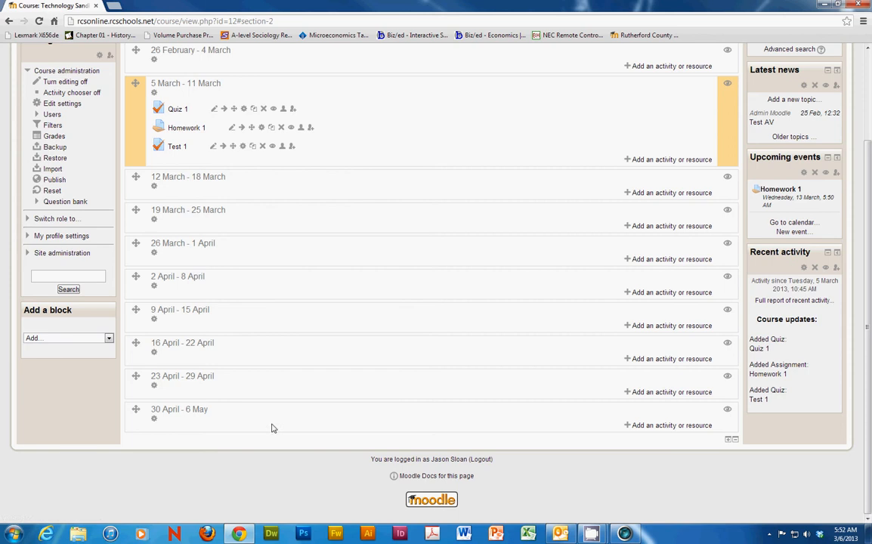
# Step: Open the course's grades and switch to the full view of categories and items
pyautogui.click(54, 137)
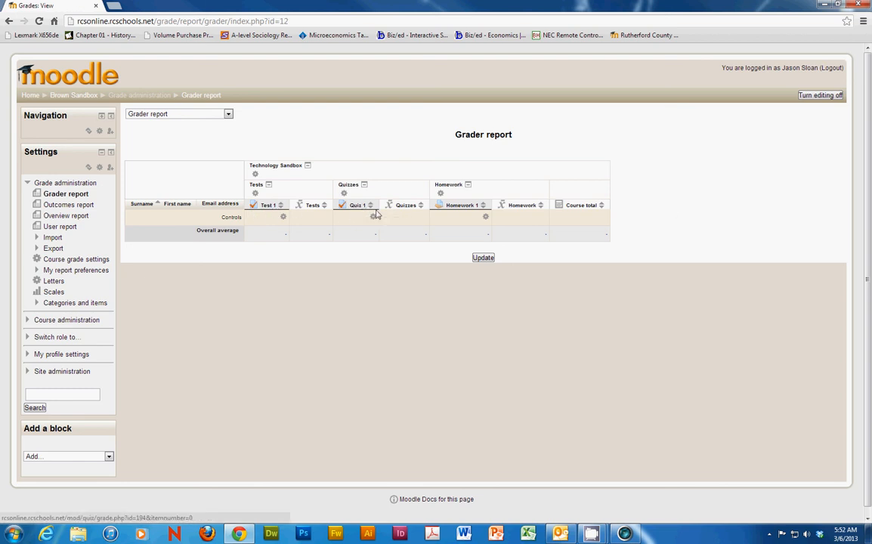
pyautogui.click(227, 113)
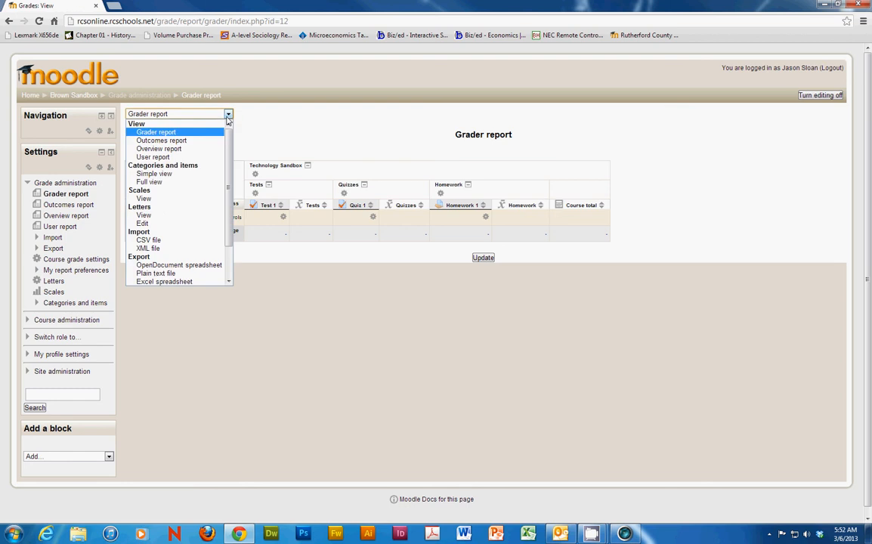
pyautogui.click(158, 182)
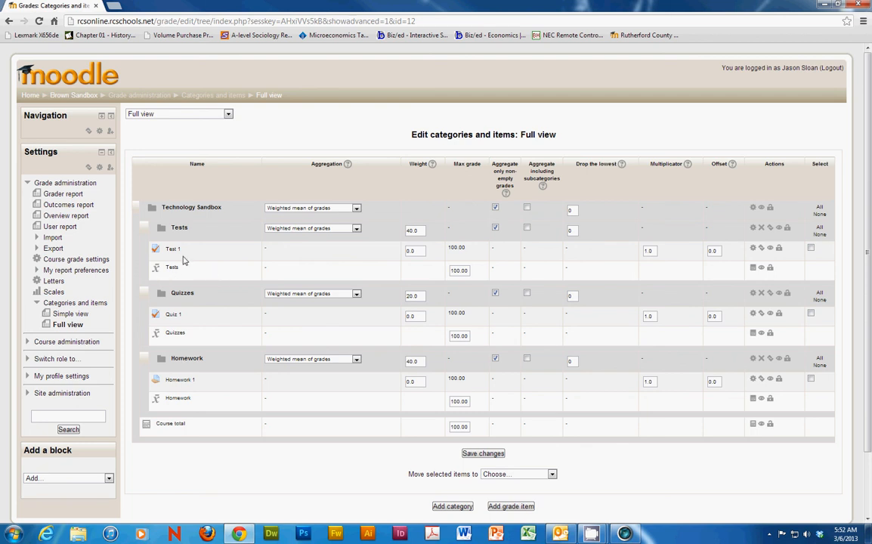
# Step: Set the Tests category total's calculation to =average([[T1]]) and save it
pyautogui.click(752, 270)
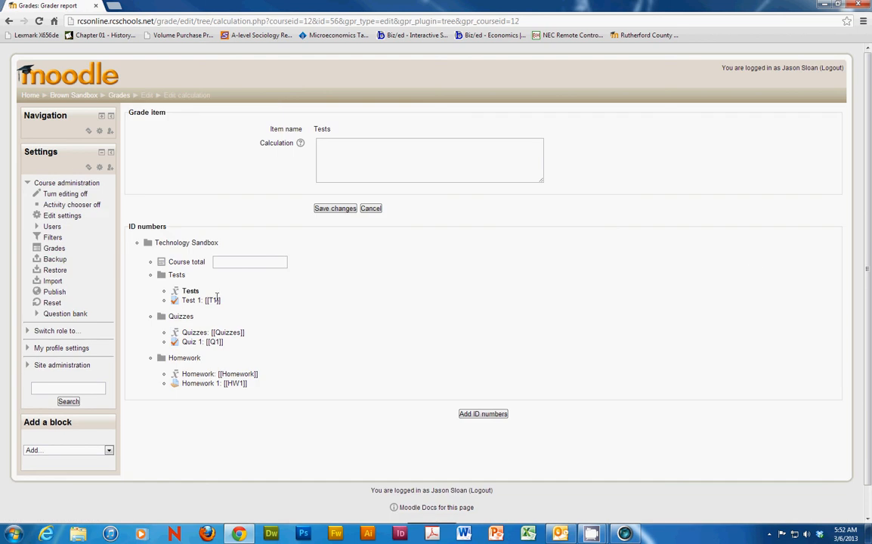
pyautogui.click(335, 139)
pyautogui.write('=')
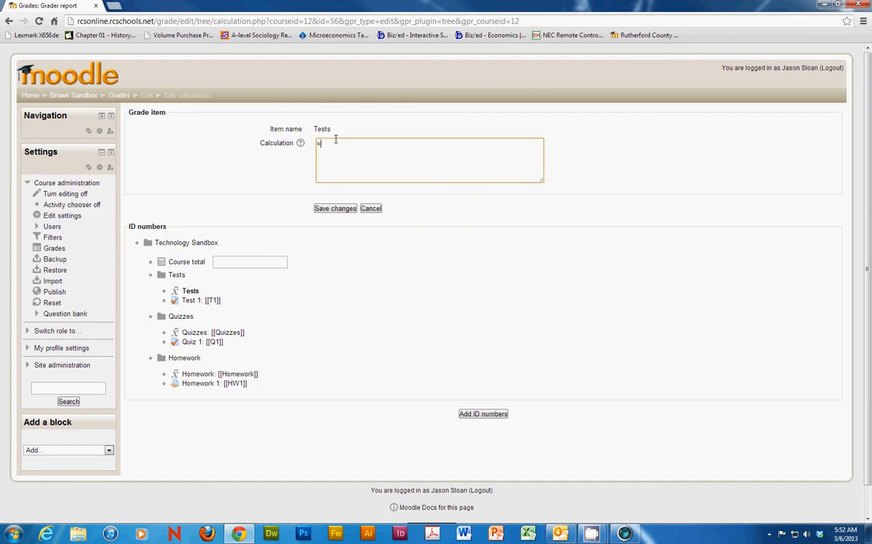
pyautogui.write('ave')
pyautogui.write('([[T1]])')
pyautogui.press('BackSpace')
pyautogui.write(')')
pyautogui.click(324, 208)
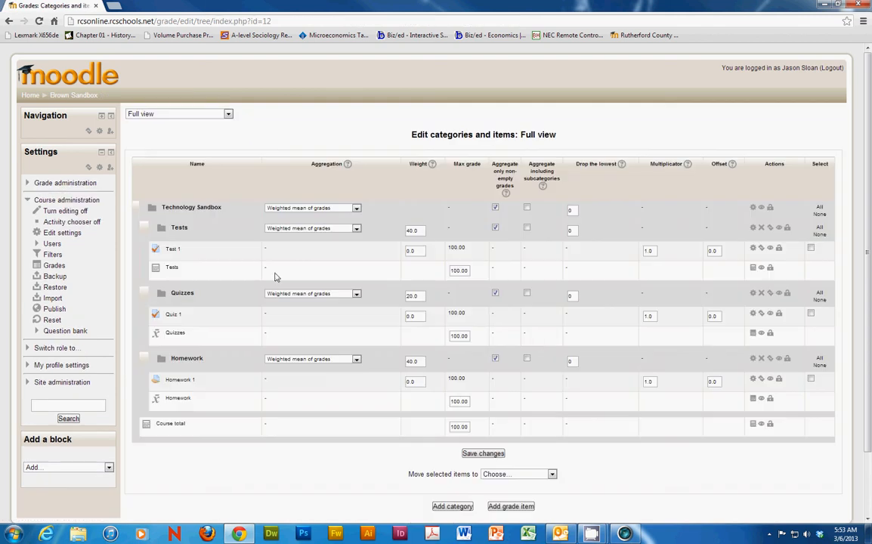
# Step: Set the Quizzes category total's calculation to =average([[Q1]]) and save it
pyautogui.click(752, 332)
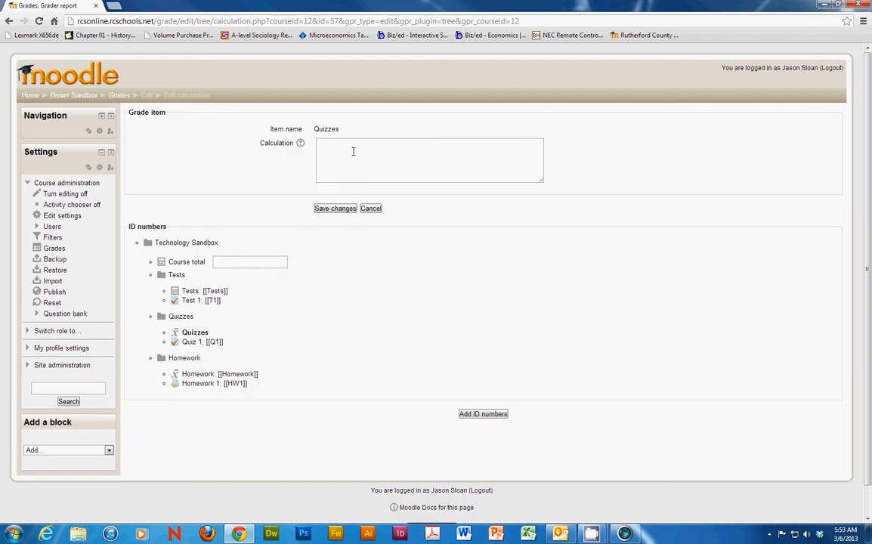
pyautogui.click(353, 151)
pyautogui.write('=average(')
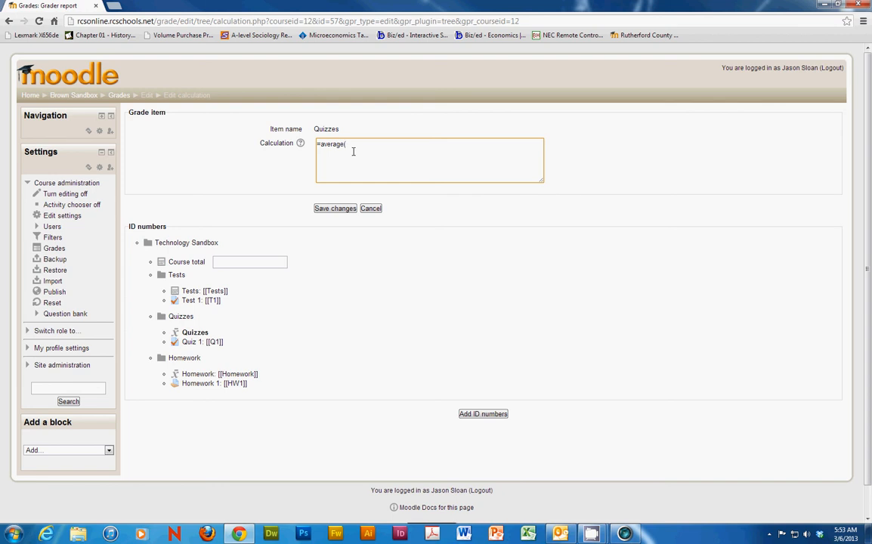
pyautogui.write('[[Q1]])')
pyautogui.press('BackSpace')
pyautogui.click(345, 145)
pyautogui.click(367, 144)
pyautogui.click(335, 210)
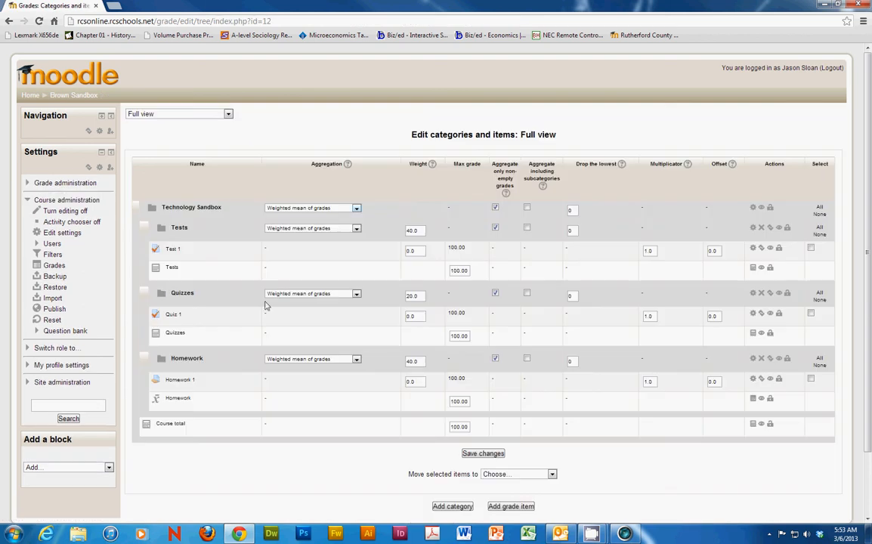
# Step: Set the Homework category total's calculation to =average([[HW1]]) and save it
pyautogui.click(753, 398)
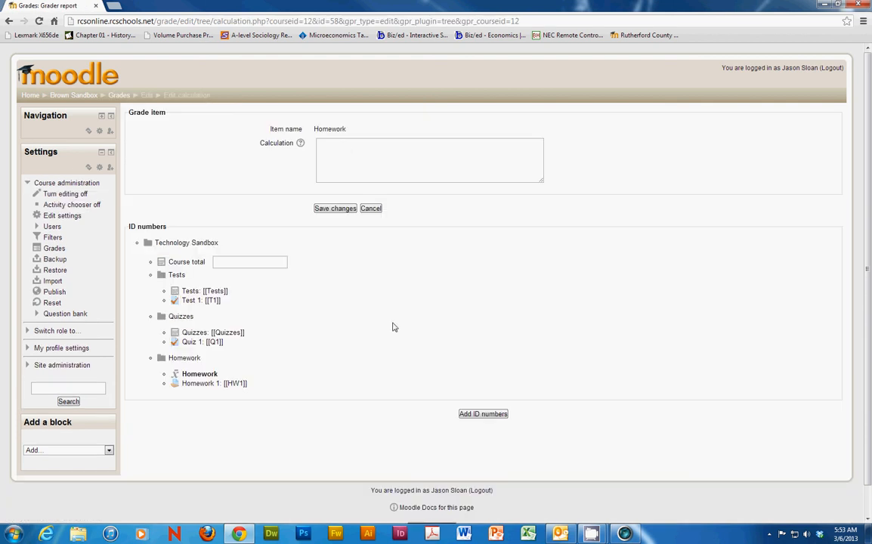
pyautogui.click(346, 151)
pyautogui.write('=average')
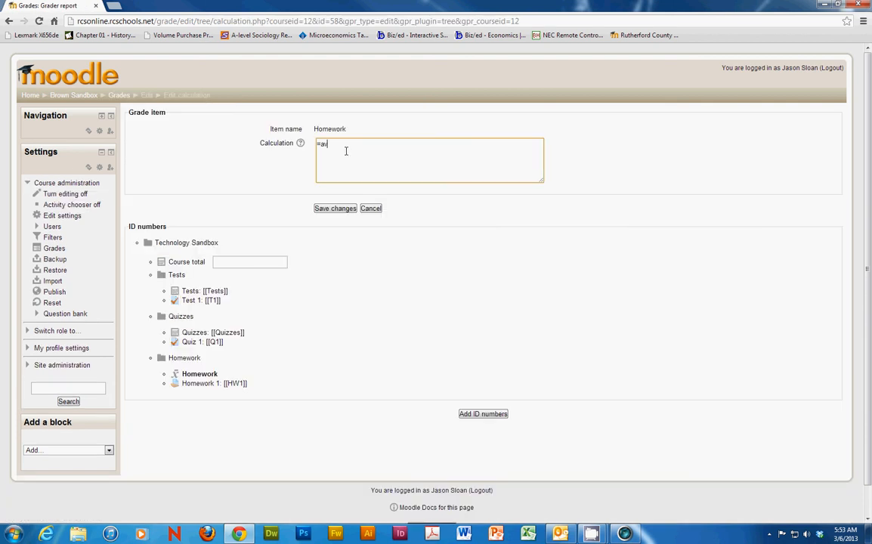
pyautogui.write('([[HW1]])')
pyautogui.click(333, 210)
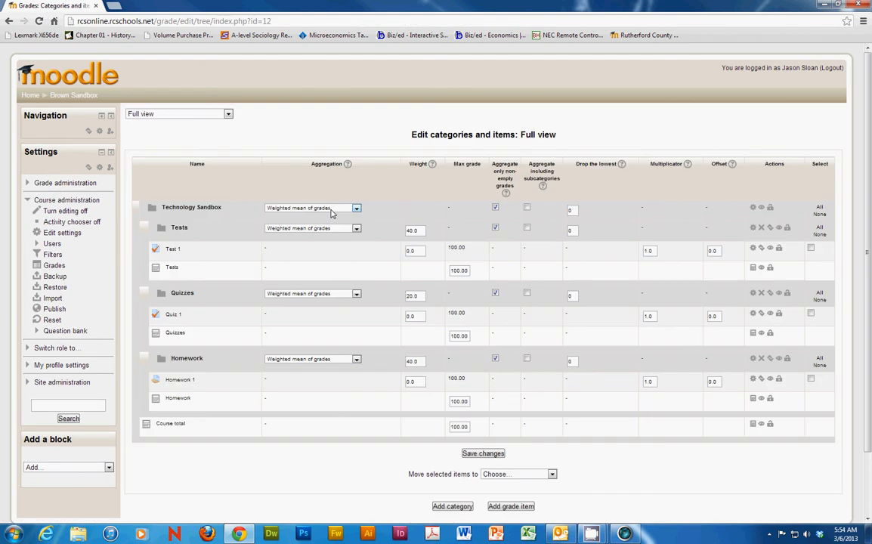
# Step: Return to the site home page and open the logged-in teacher's own sandbox course, the RCS Online Economics Course
pyautogui.click(29, 96)
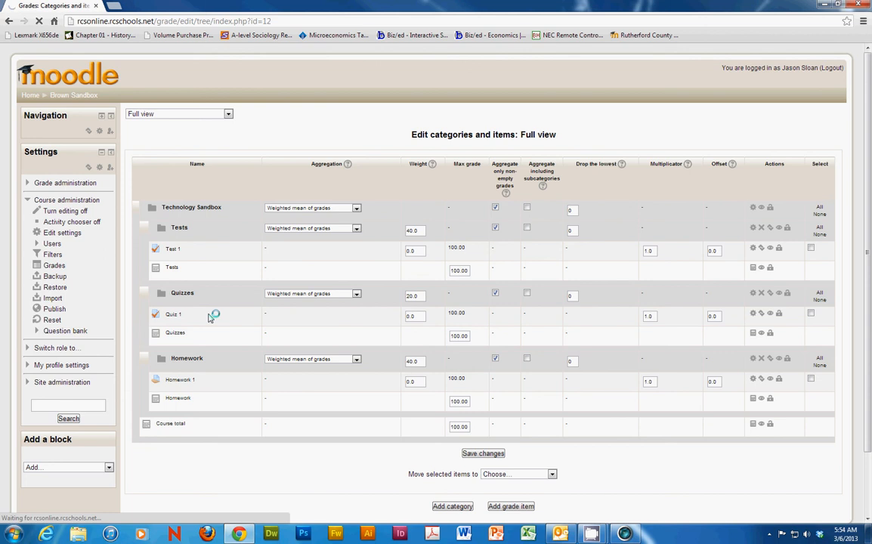
pyautogui.scroll(-5, 209, 330)
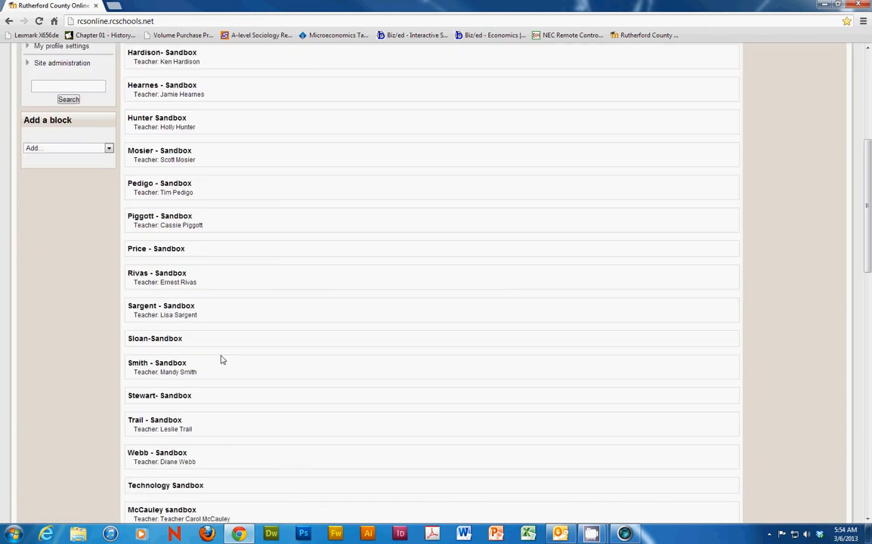
pyautogui.click(153, 236)
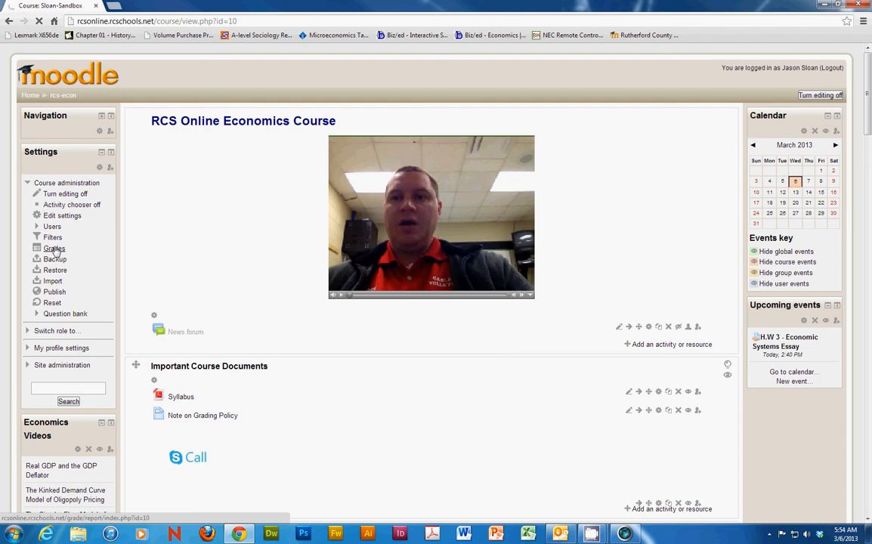
# Step: Review the course's grader report across to the course total and switch to the full view of categories and items
pyautogui.click(54, 249)
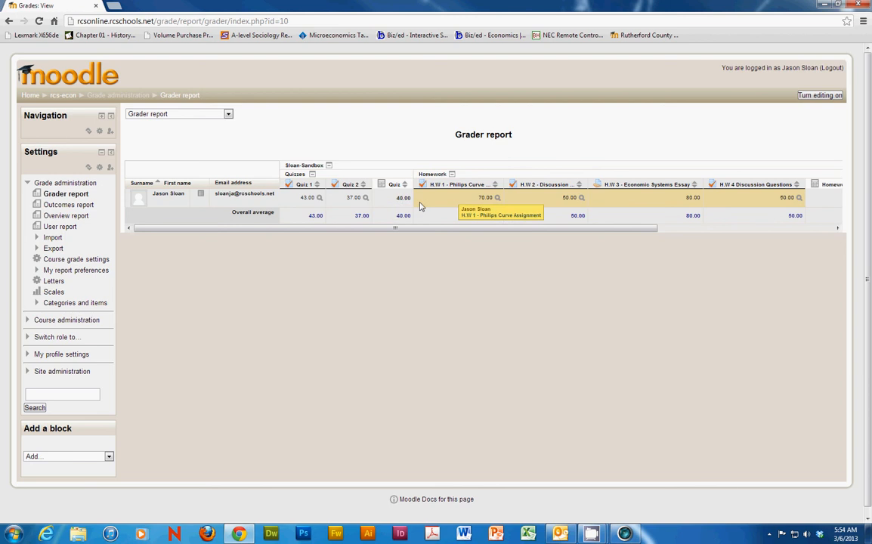
pyautogui.moveTo(483, 230); pyautogui.dragTo(706, 230)
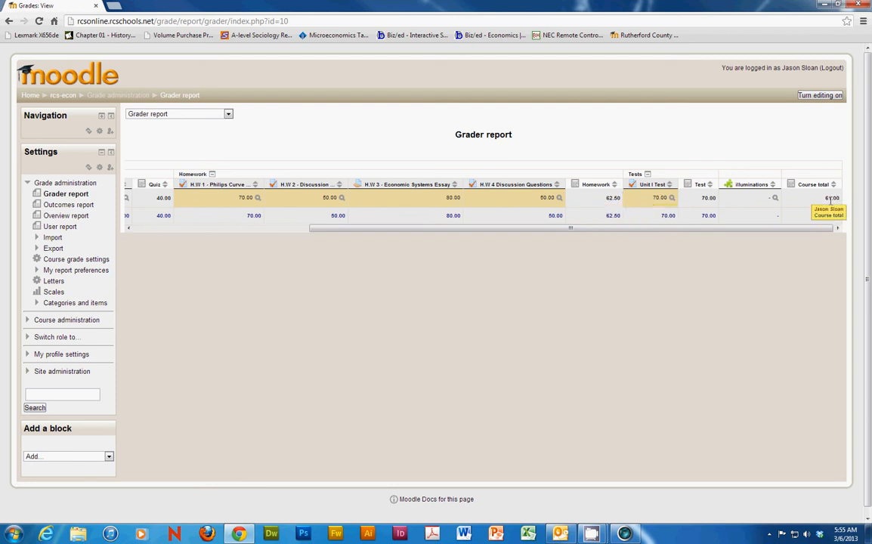
pyautogui.click(228, 115)
pyautogui.click(167, 180)
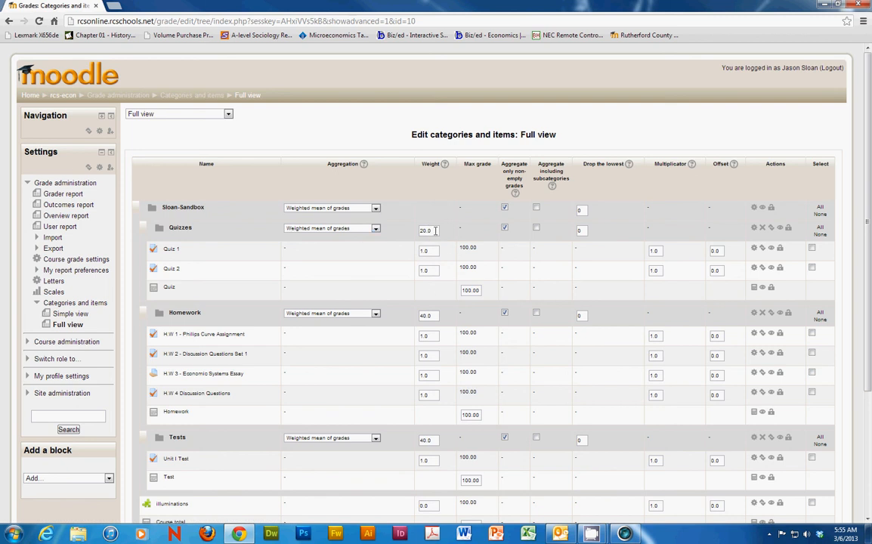
# Step: View the Homework category total's calculation and save it as is, and open the Course total's calculation
pyautogui.click(753, 412)
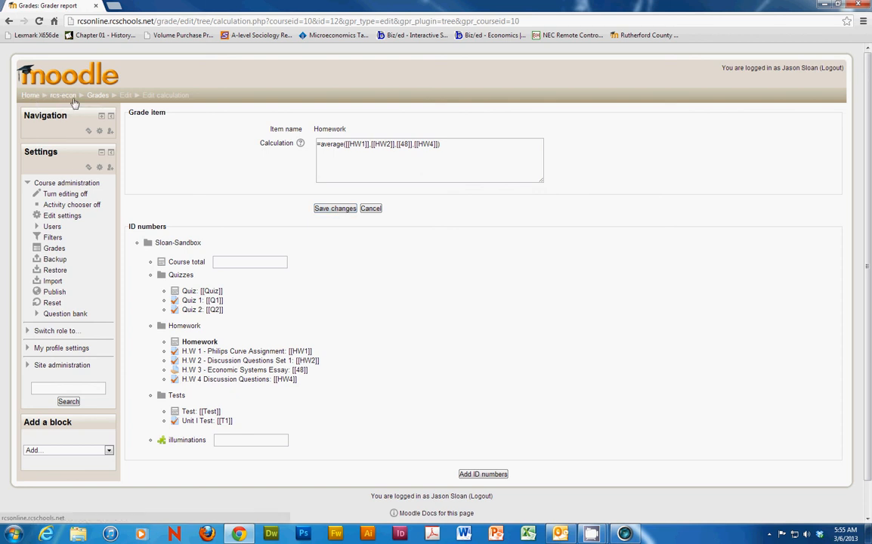
pyautogui.click(330, 210)
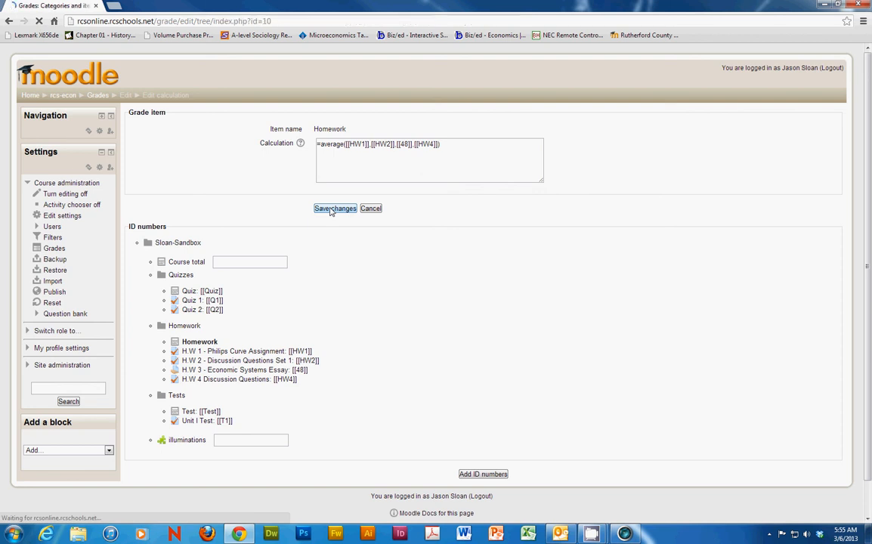
pyautogui.scroll(-3, 303, 512)
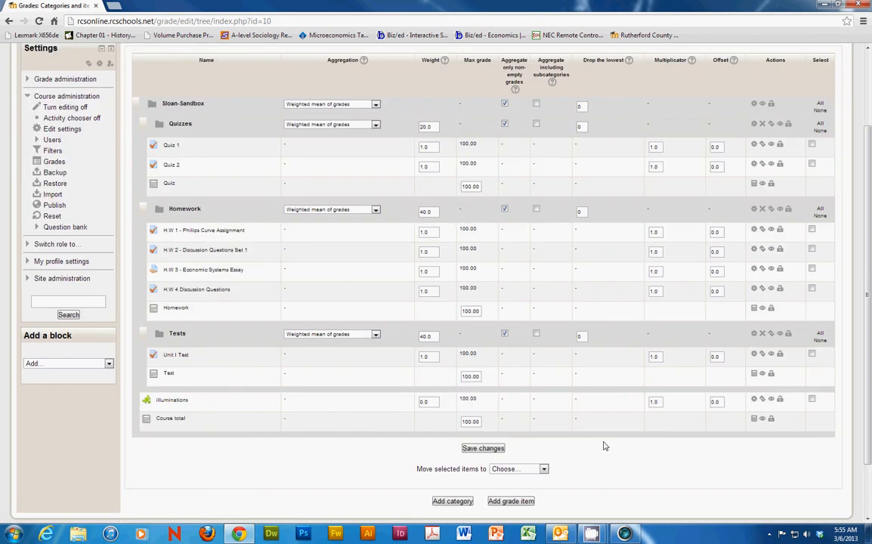
pyautogui.click(754, 420)
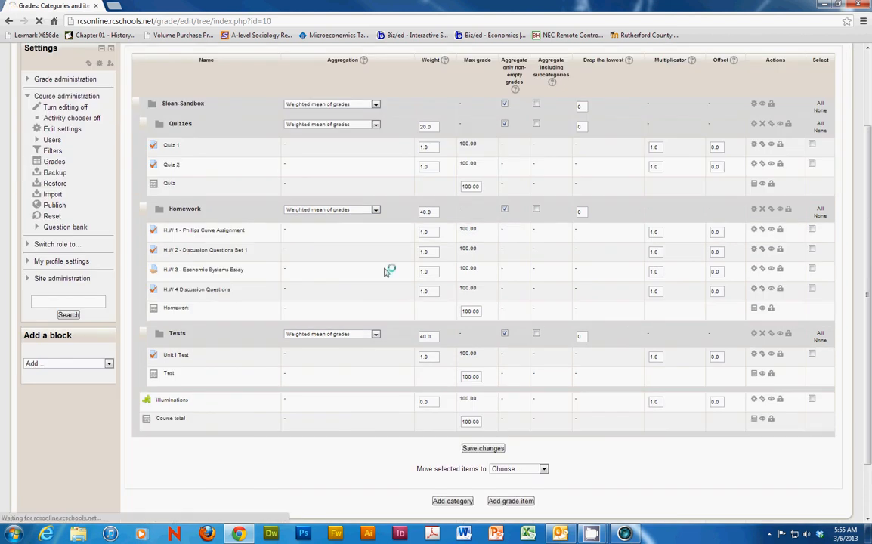